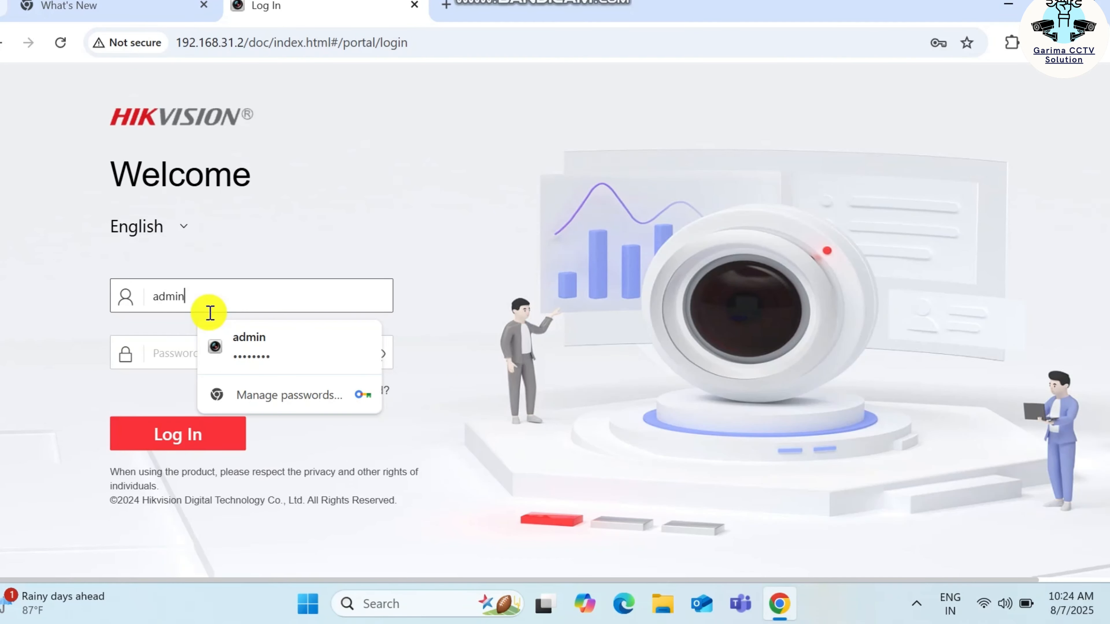
# - Fill in the saved account password for the admin user, reveal it and log in to the camera
pyautogui.click(272, 352)
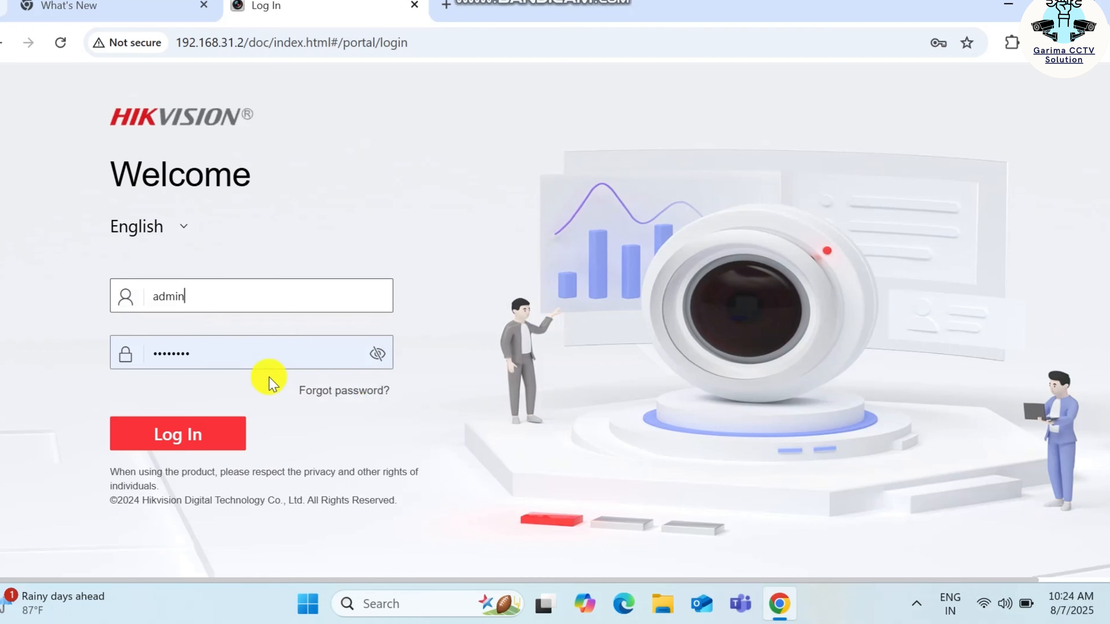
pyautogui.click(375, 355)
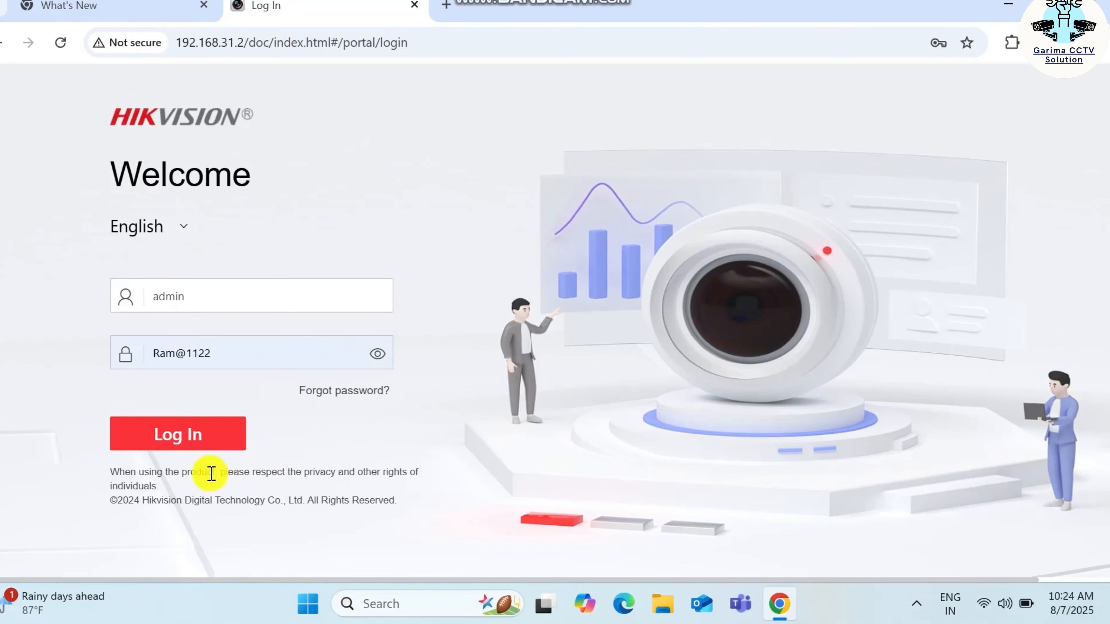
pyautogui.click(206, 434)
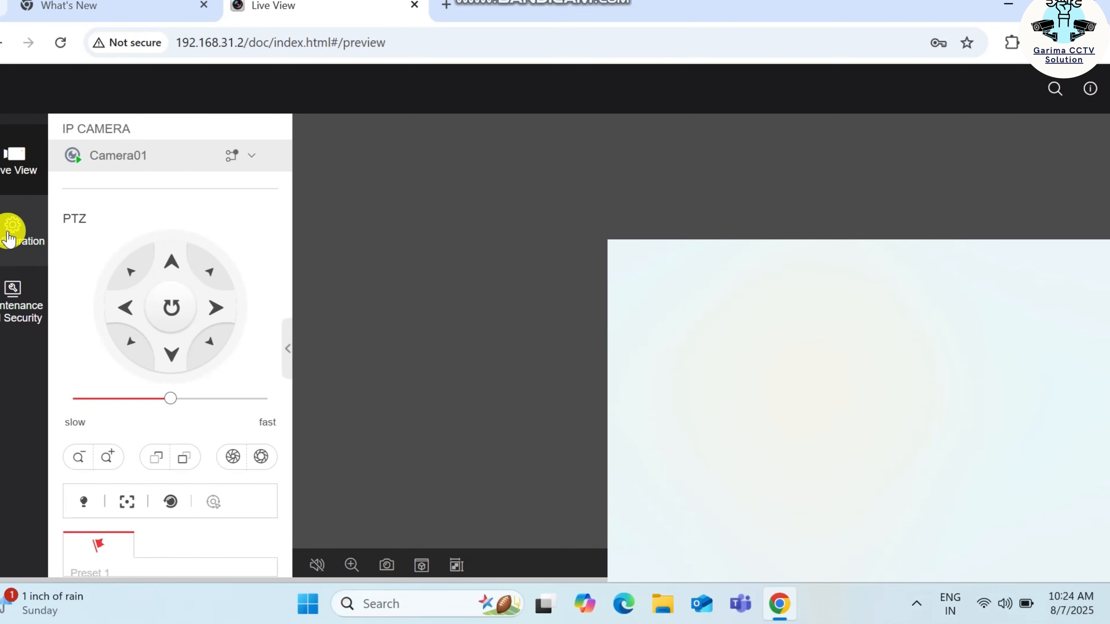
# - Open the OSD settings in the camera's image configuration
pyautogui.click(10, 237)
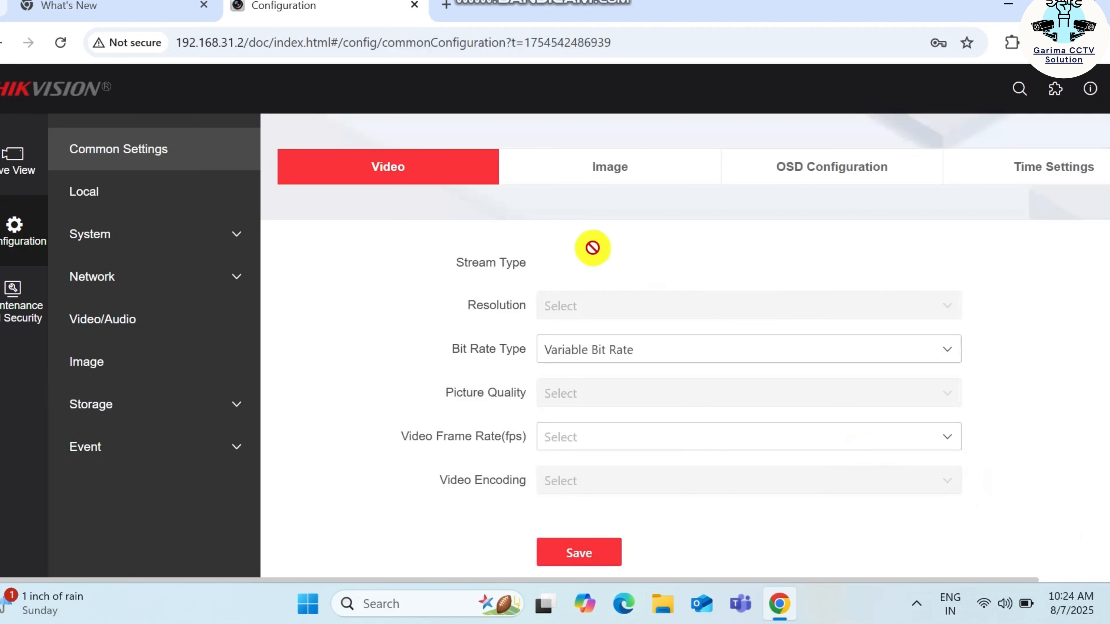
pyautogui.click(625, 170)
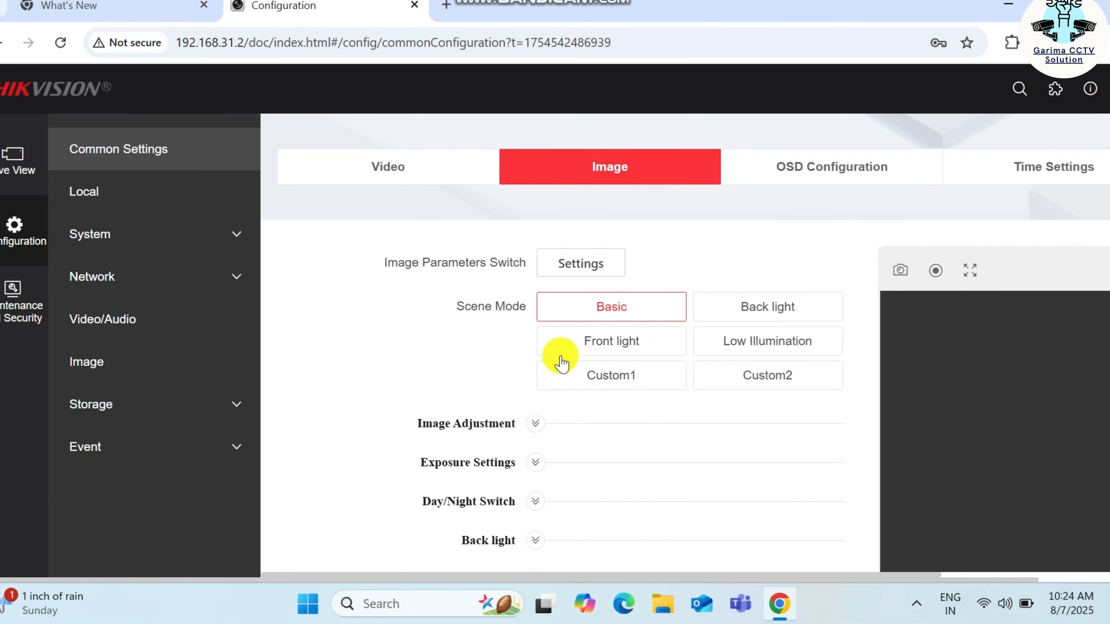
pyautogui.click(115, 362)
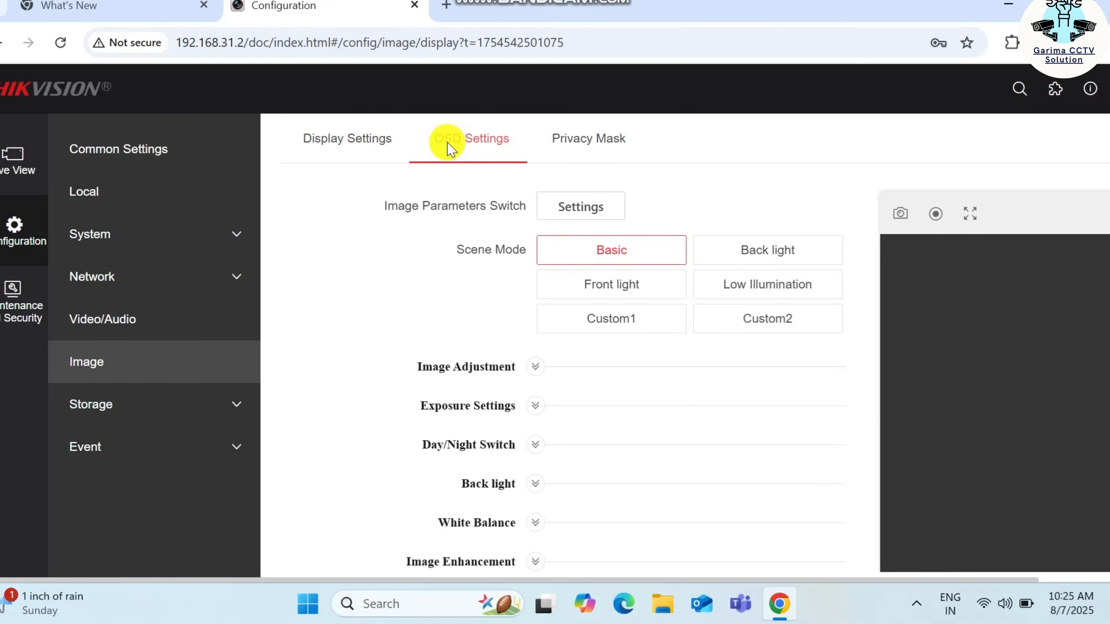
pyautogui.click(450, 151)
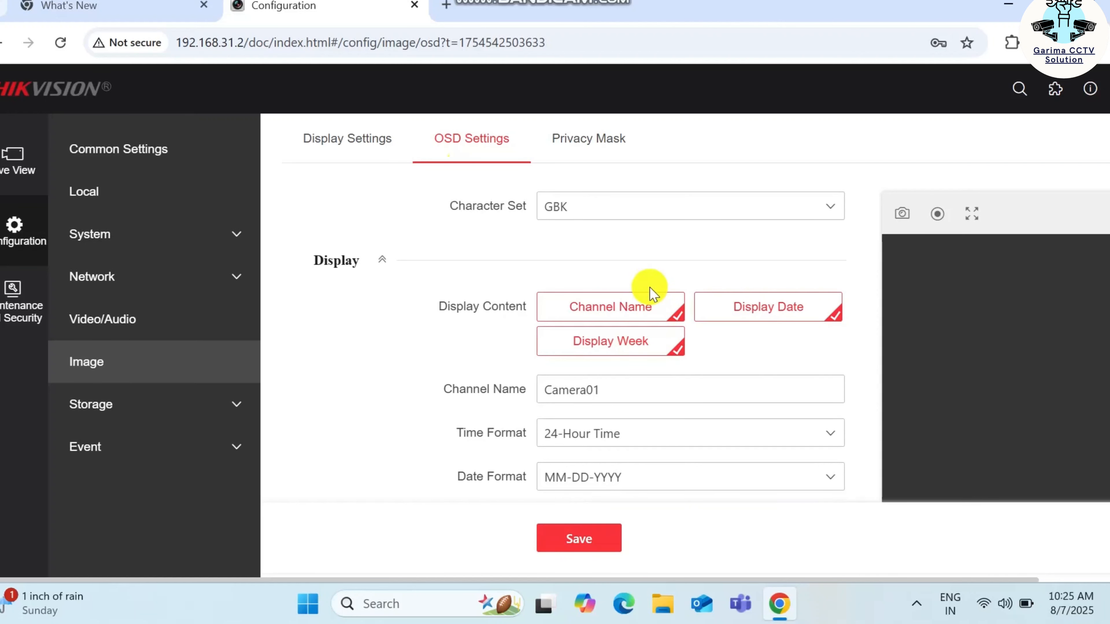
# - Set the OSD channel name to Camera 02 and save the settings
pyautogui.click(622, 388)
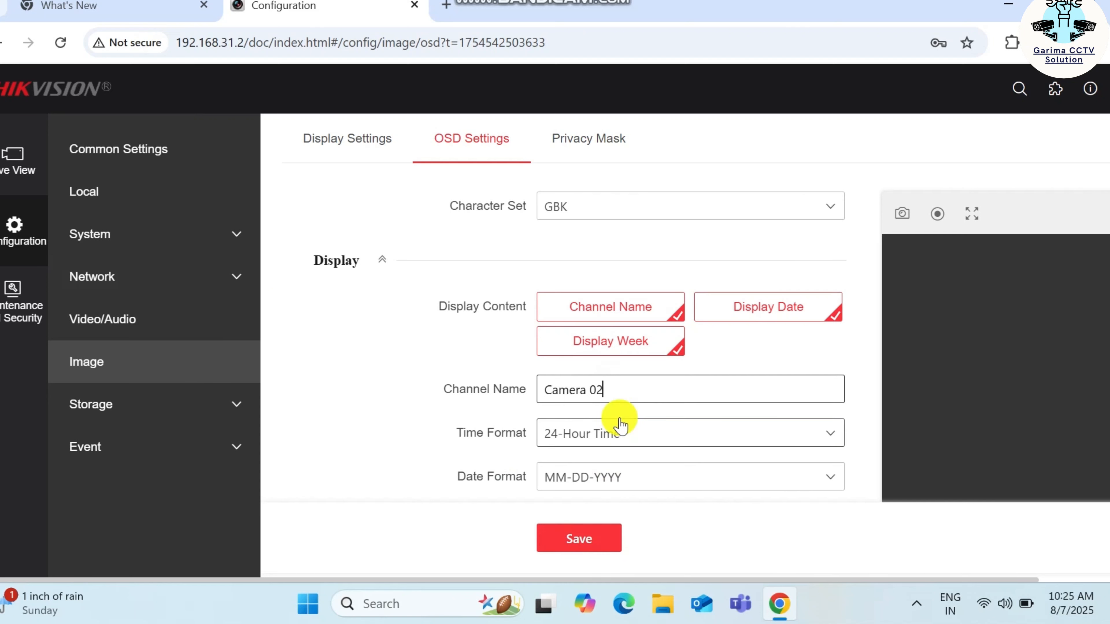
pyautogui.click(614, 435)
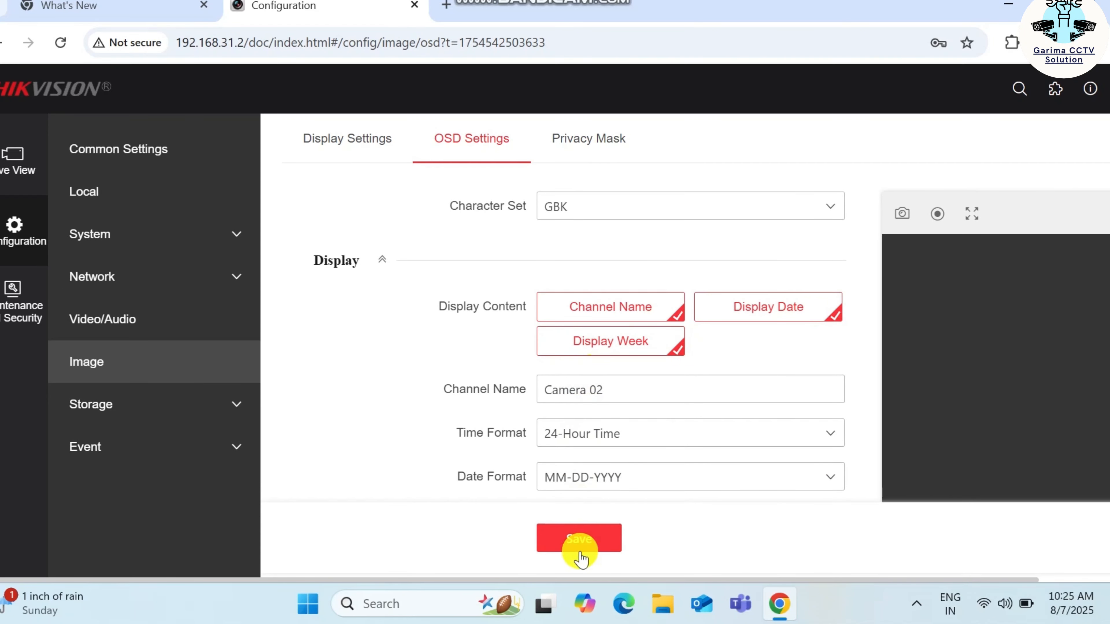
pyautogui.click(586, 537)
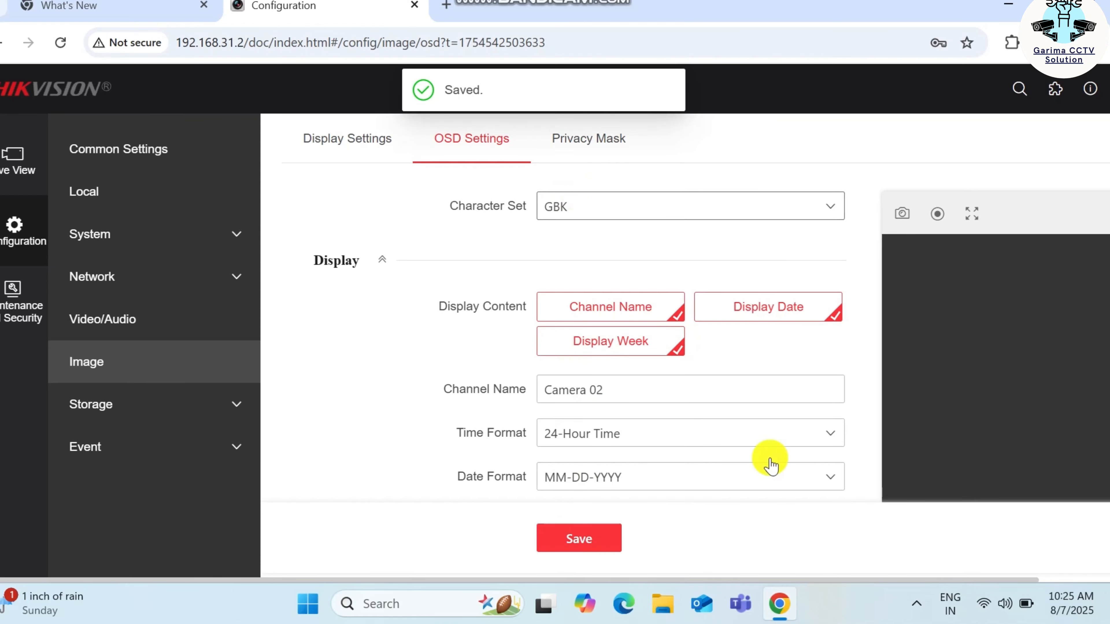
pyautogui.scroll(-8, 934, 463)
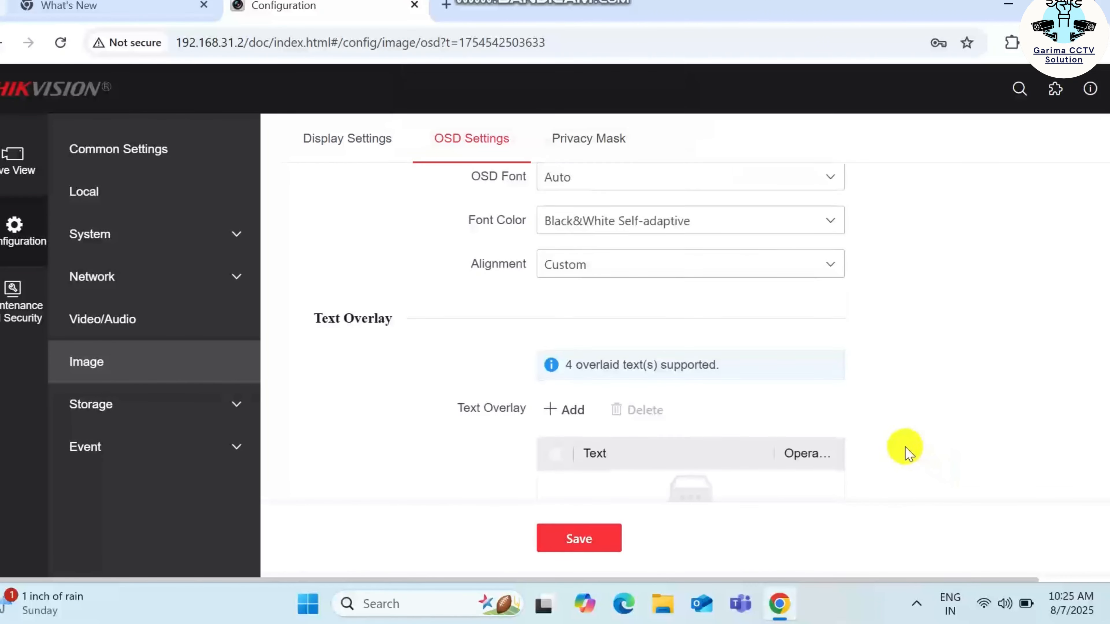
pyautogui.scroll(-2, 905, 449)
pyautogui.scroll(9, 813, 439)
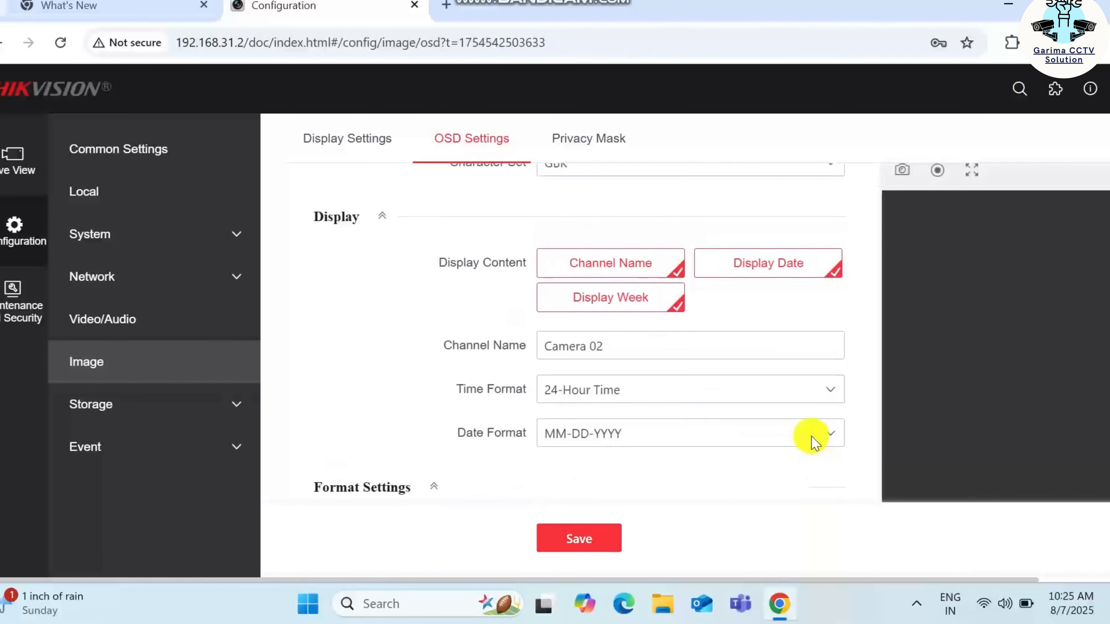
# - Open the Video/Audio settings and set the main stream's resolution to 1920*1080P
pyautogui.click(141, 320)
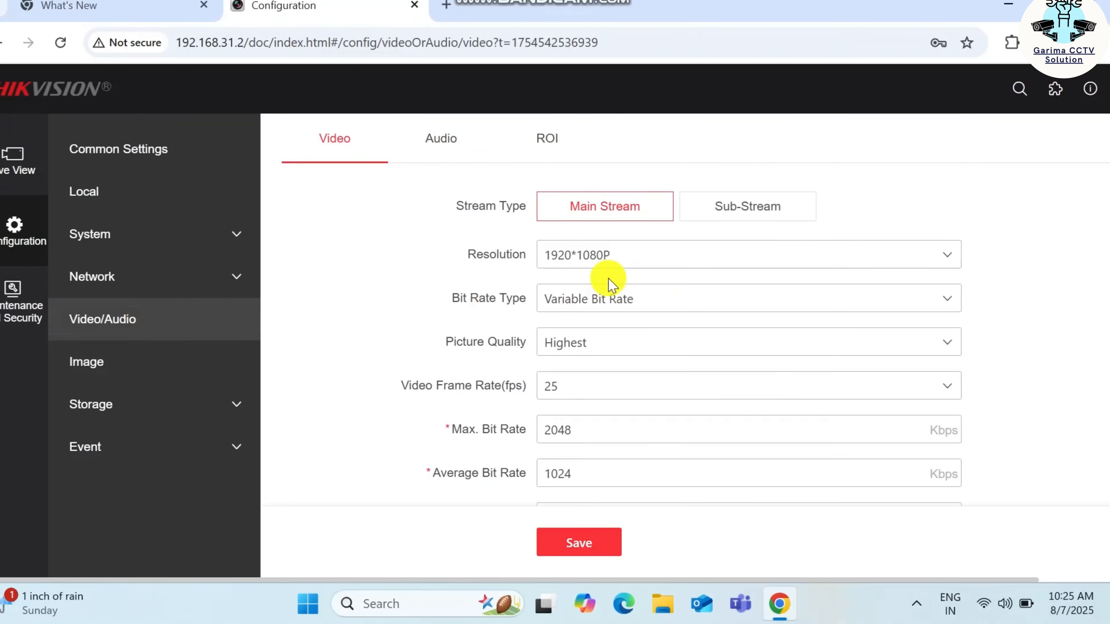
pyautogui.click(593, 263)
pyautogui.click(591, 257)
pyautogui.click(592, 256)
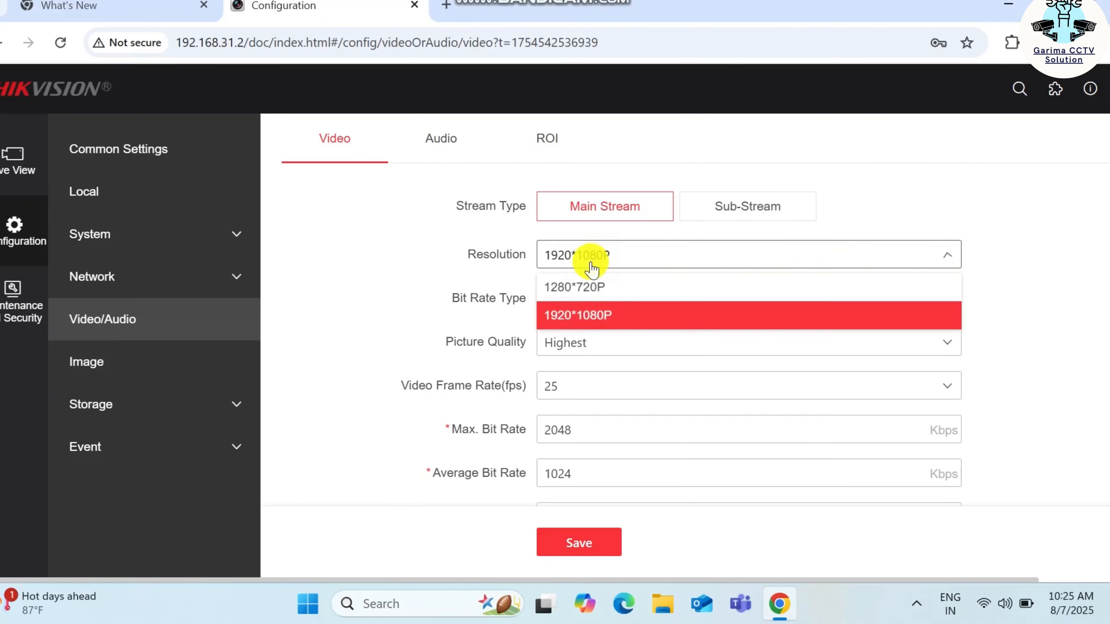
pyautogui.click(589, 289)
pyautogui.click(590, 254)
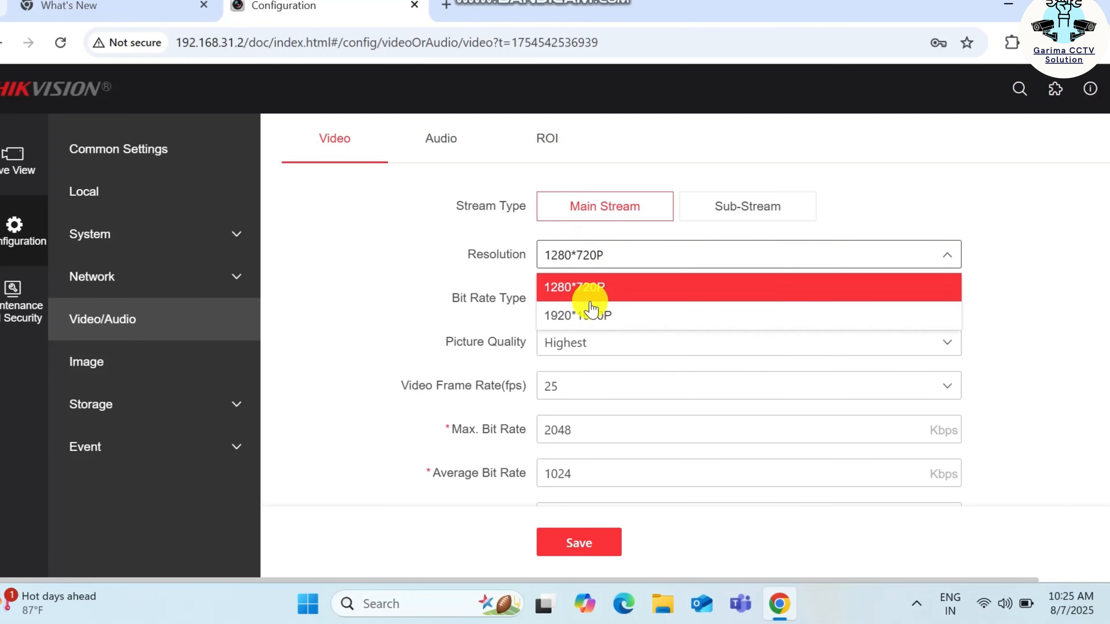
pyautogui.click(590, 314)
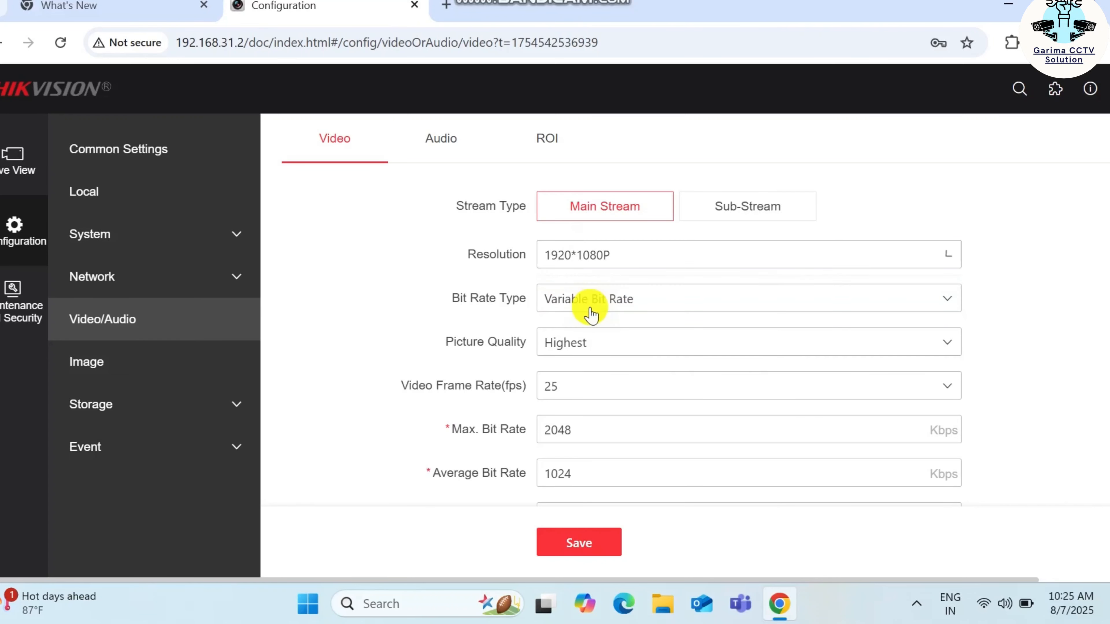
# - Check the bit rate type and choose Highest as the main stream's picture quality
pyautogui.click(576, 304)
pyautogui.click(577, 304)
pyautogui.click(583, 344)
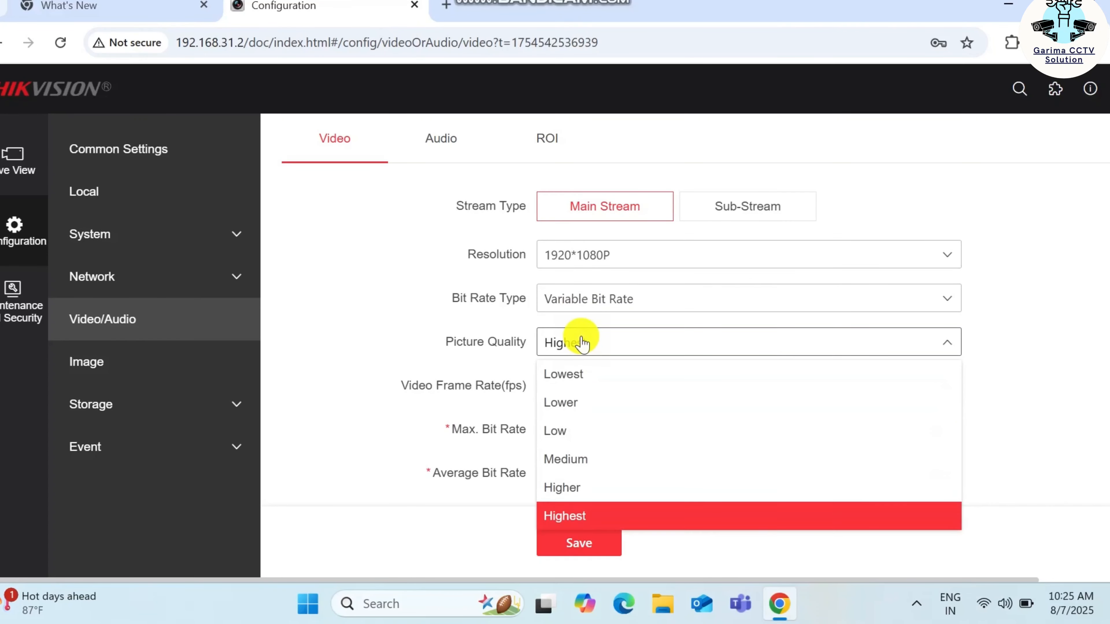
pyautogui.click(582, 344)
pyautogui.click(583, 345)
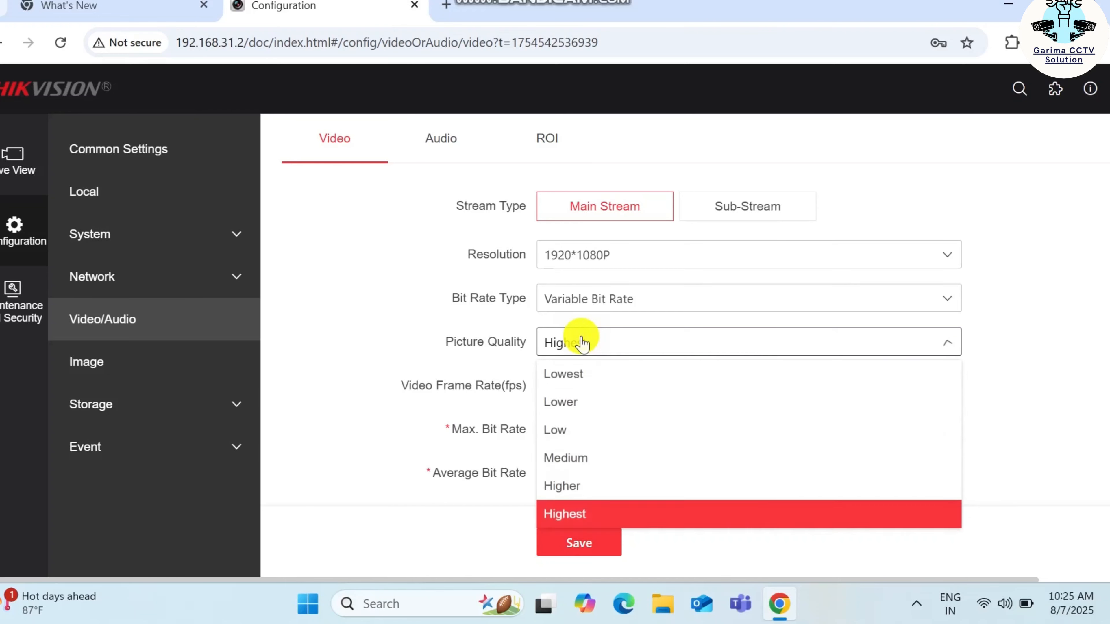
pyautogui.click(582, 343)
pyautogui.click(578, 340)
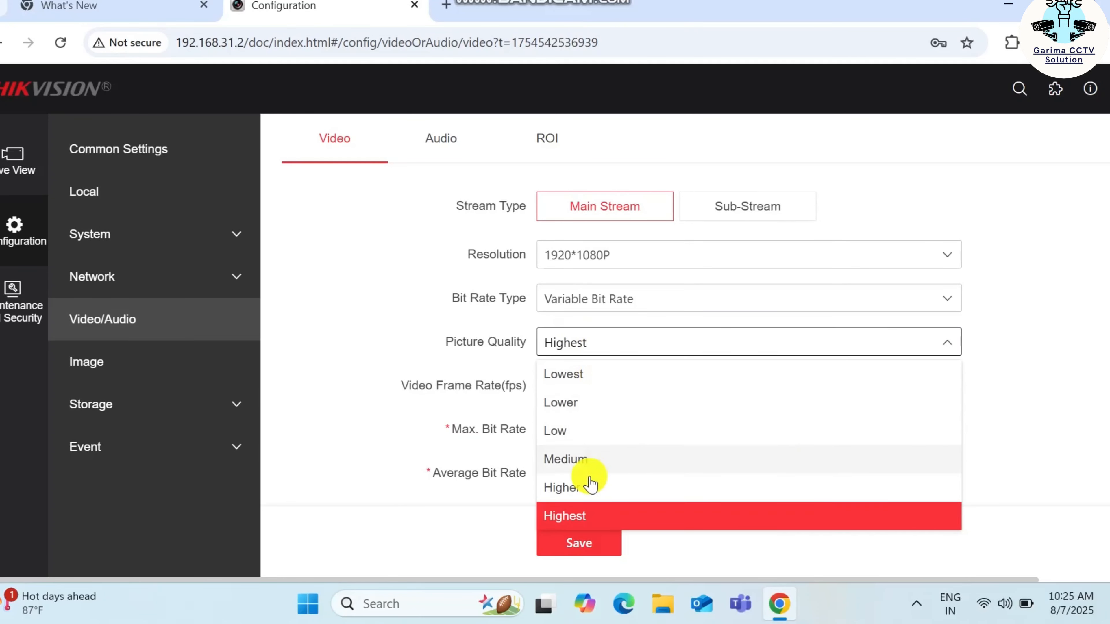
pyautogui.click(574, 517)
# - Set the main stream's maximum bit rate to 3072 Kbps and save the video settings
pyautogui.click(568, 430)
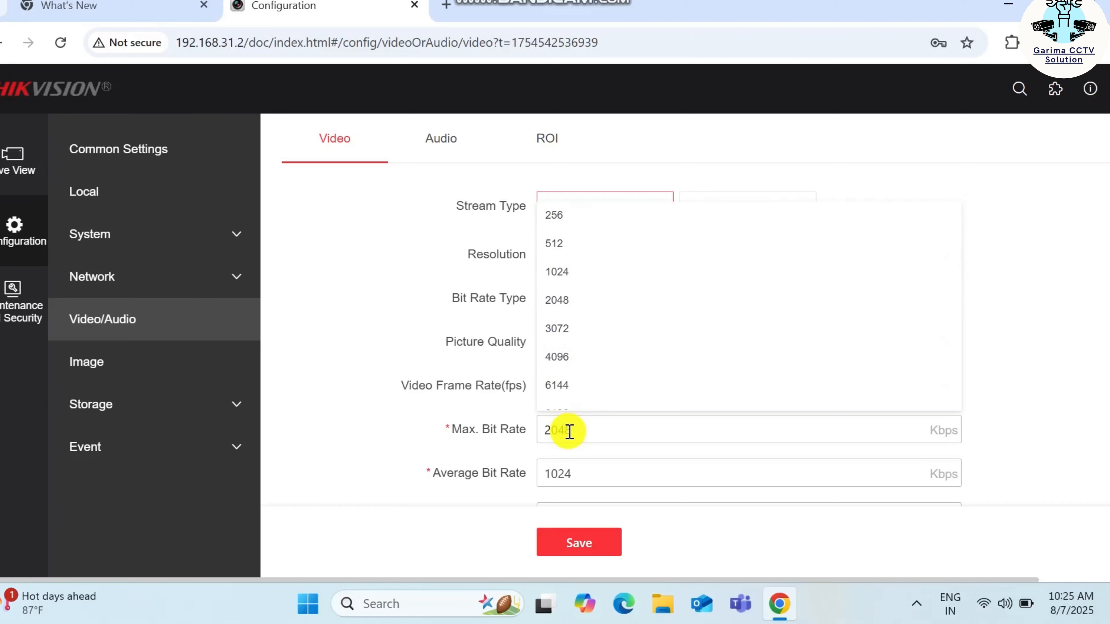
pyautogui.click(579, 336)
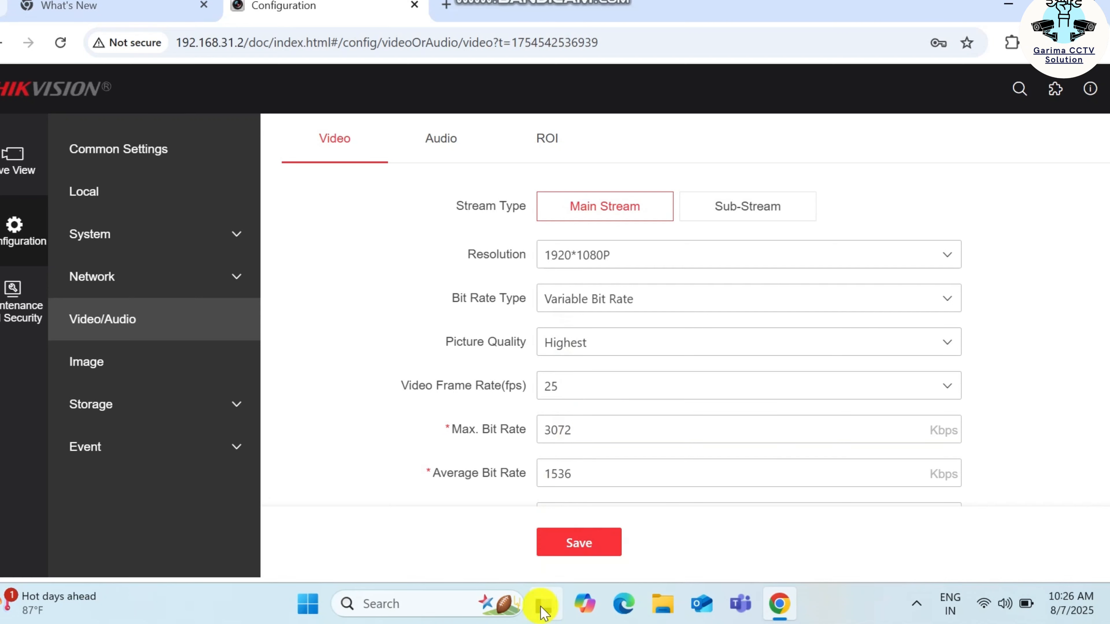
pyautogui.click(566, 543)
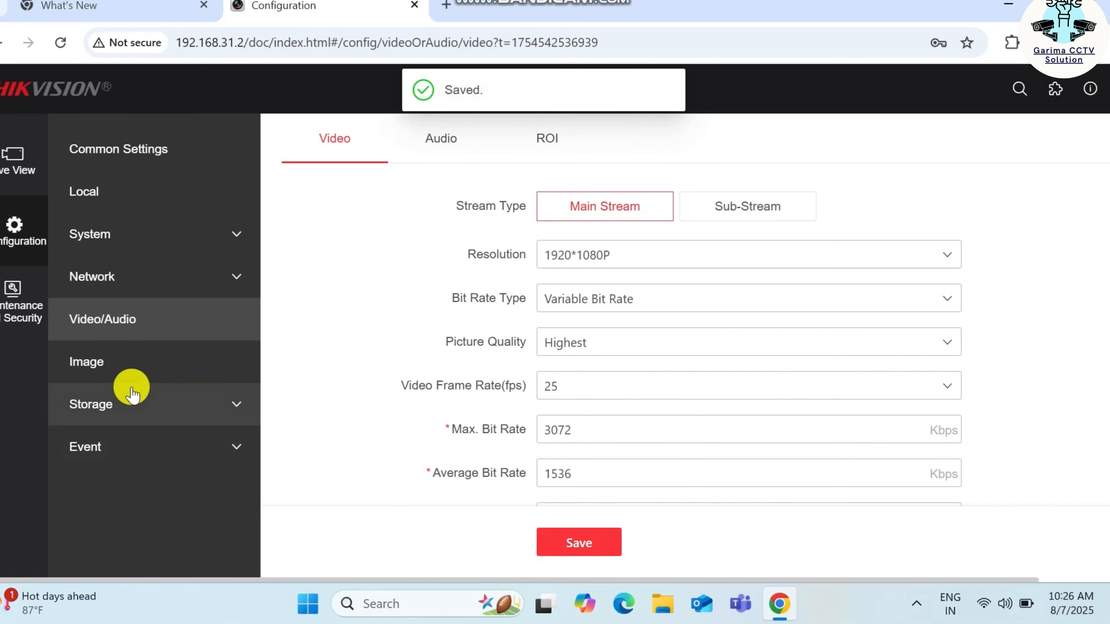
# - Examine the picture capture schedule in the storage settings and the categories available under Event
pyautogui.click(123, 379)
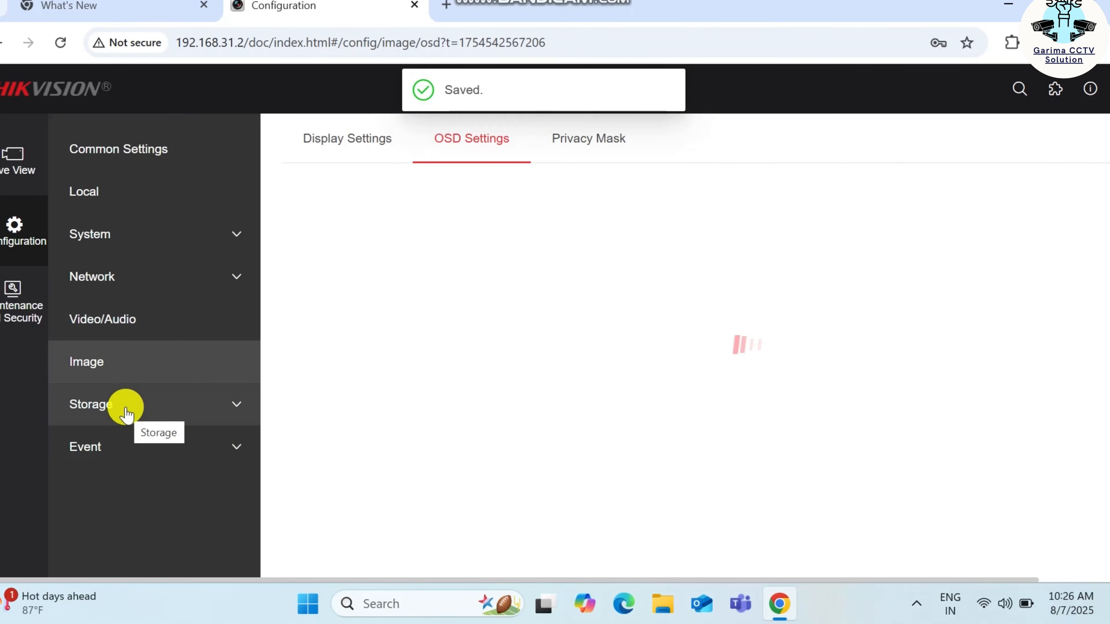
pyautogui.click(127, 407)
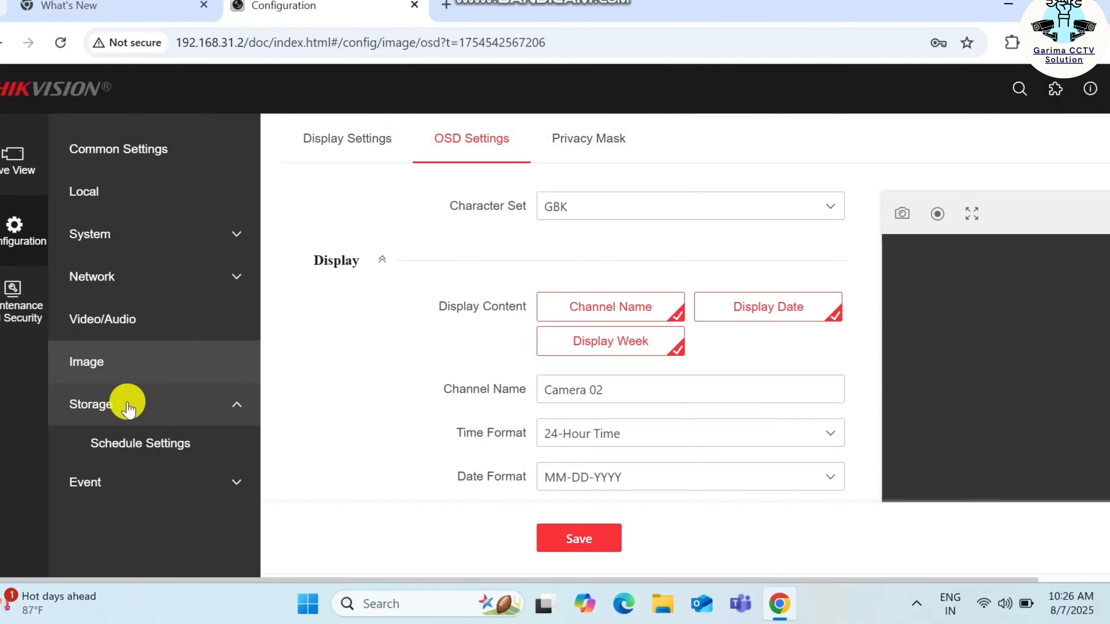
pyautogui.click(110, 419)
pyautogui.click(112, 413)
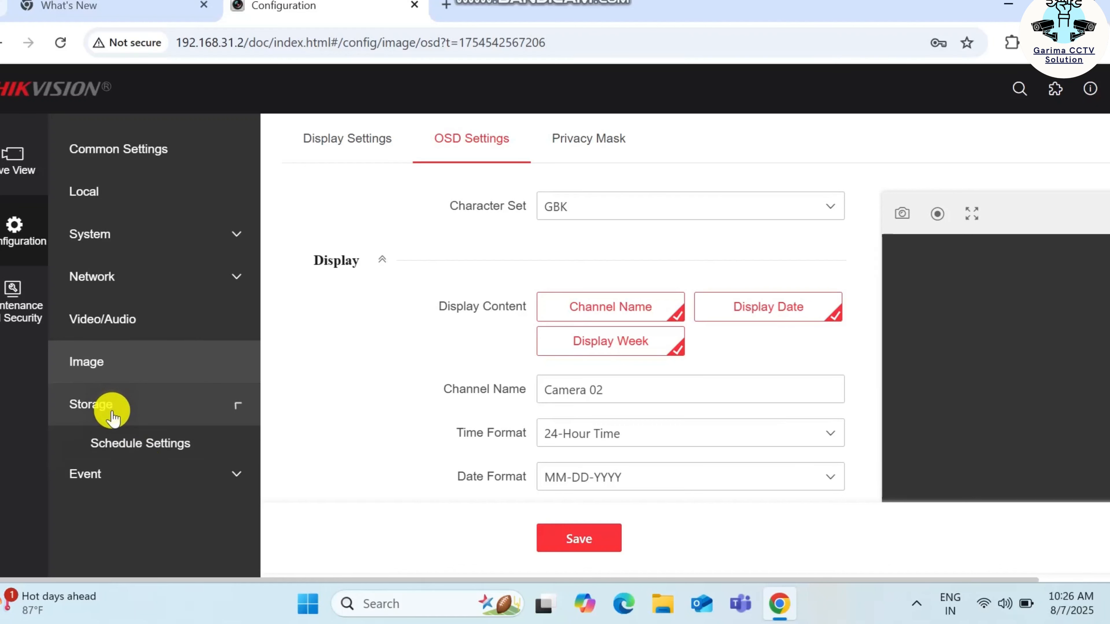
pyautogui.click(140, 453)
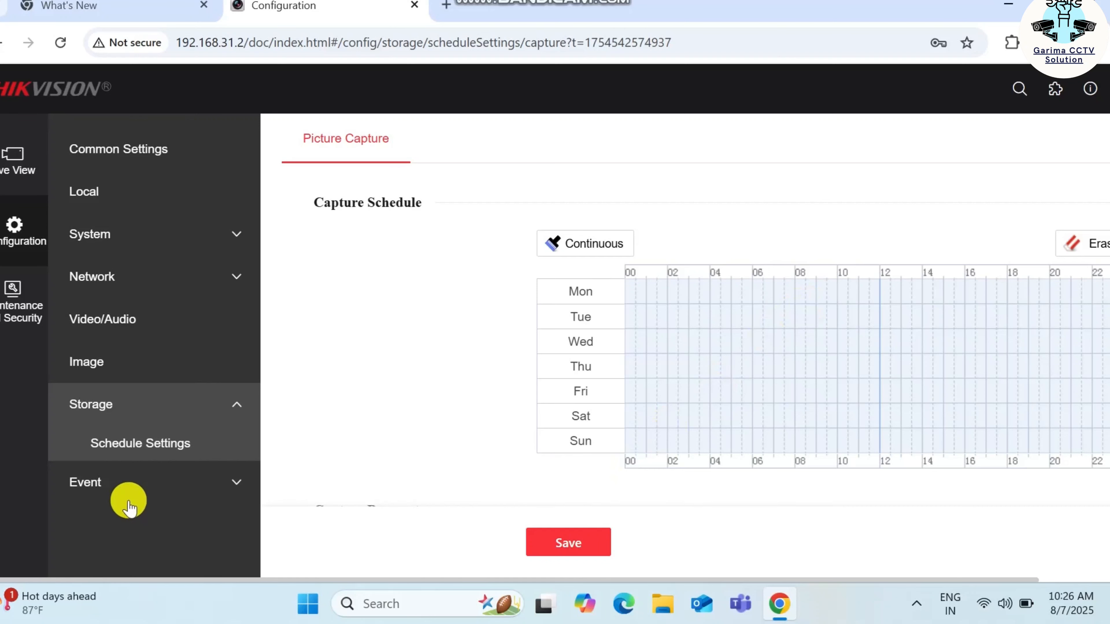
pyautogui.click(119, 487)
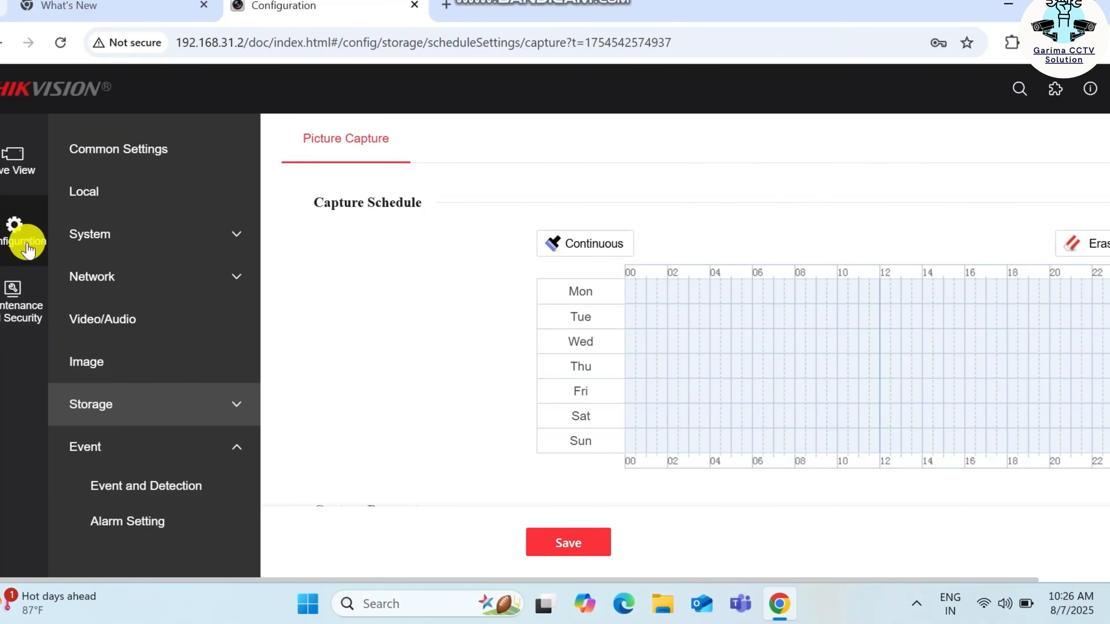
# - Examine the local live view parameters and the camera's basic system information
pyautogui.click(95, 198)
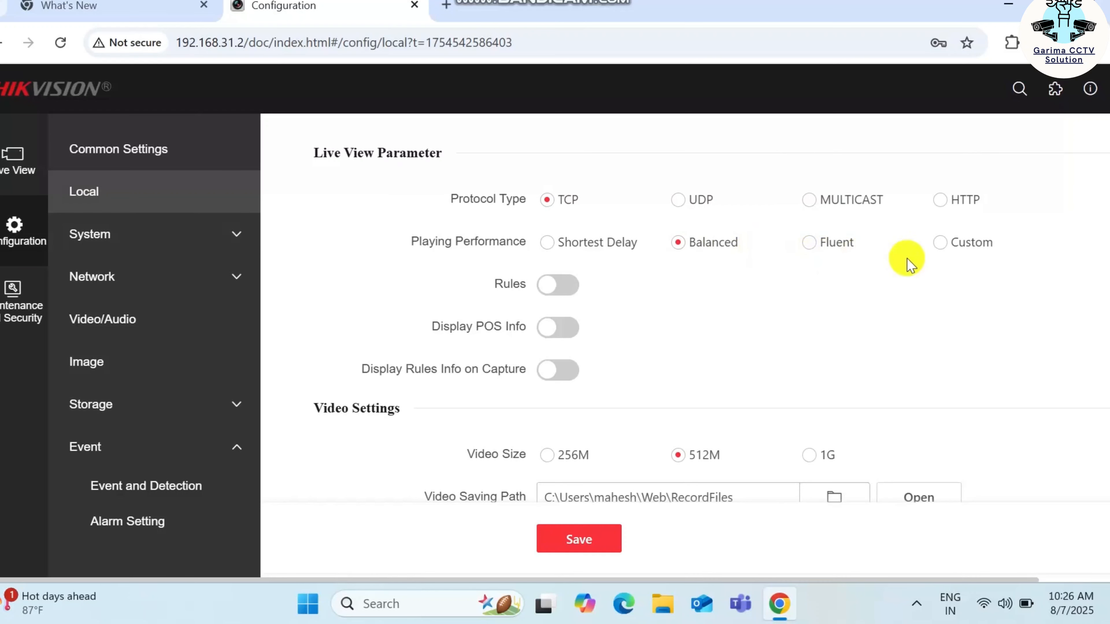
pyautogui.click(109, 238)
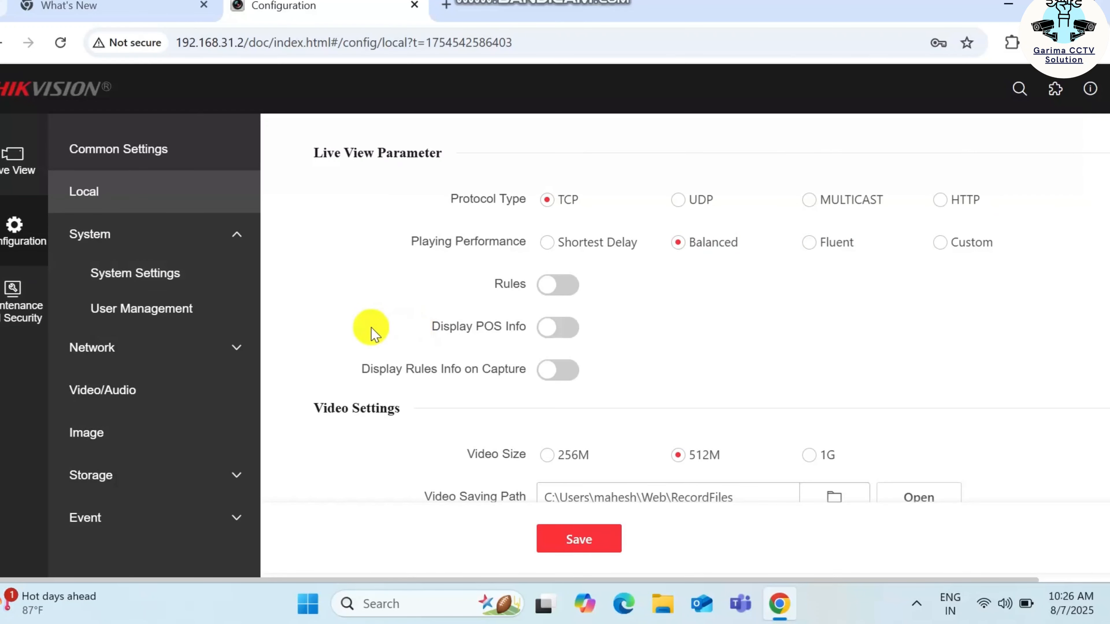
pyautogui.click(131, 283)
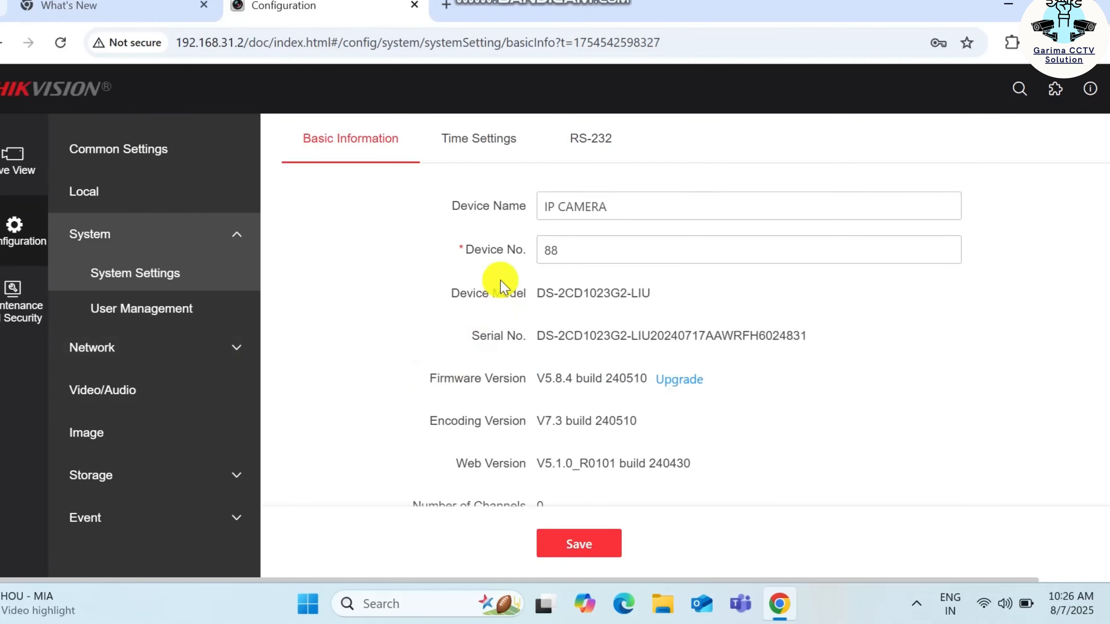
pyautogui.scroll(-4, 503, 302)
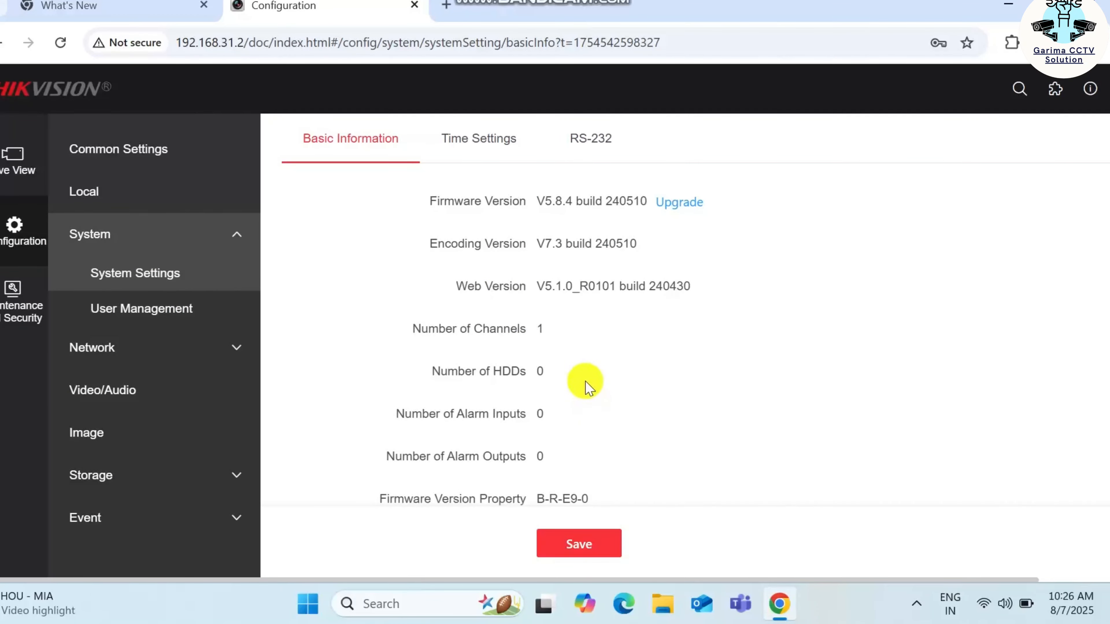
pyautogui.scroll(4, 587, 379)
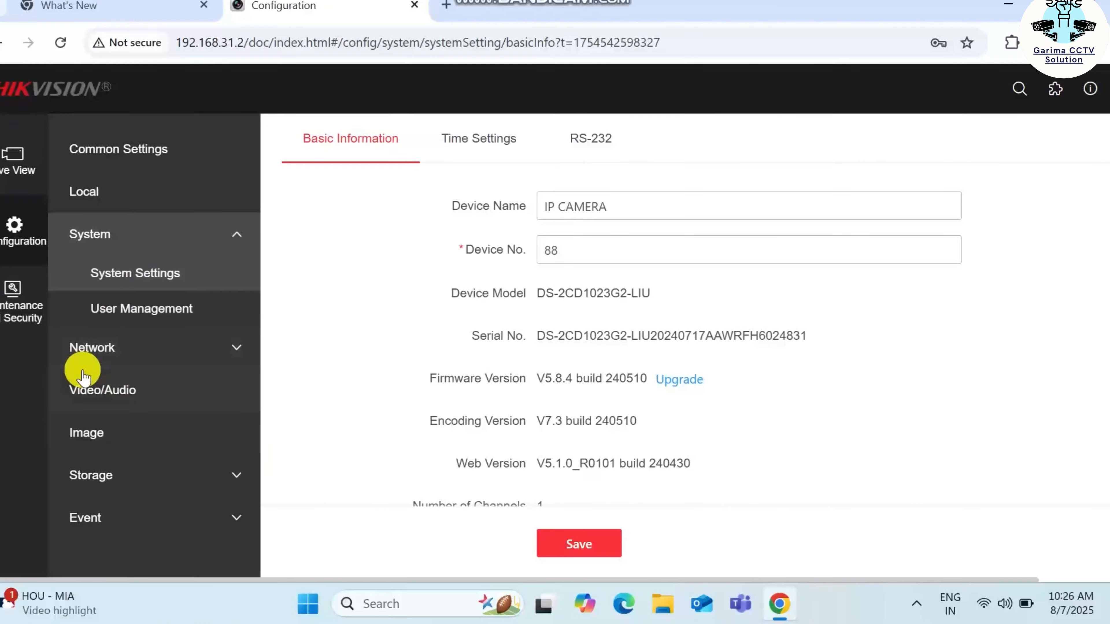
# - Open the camera's network settings and examine the TCP/IP configuration down to the DNS server fields
pyautogui.click(83, 354)
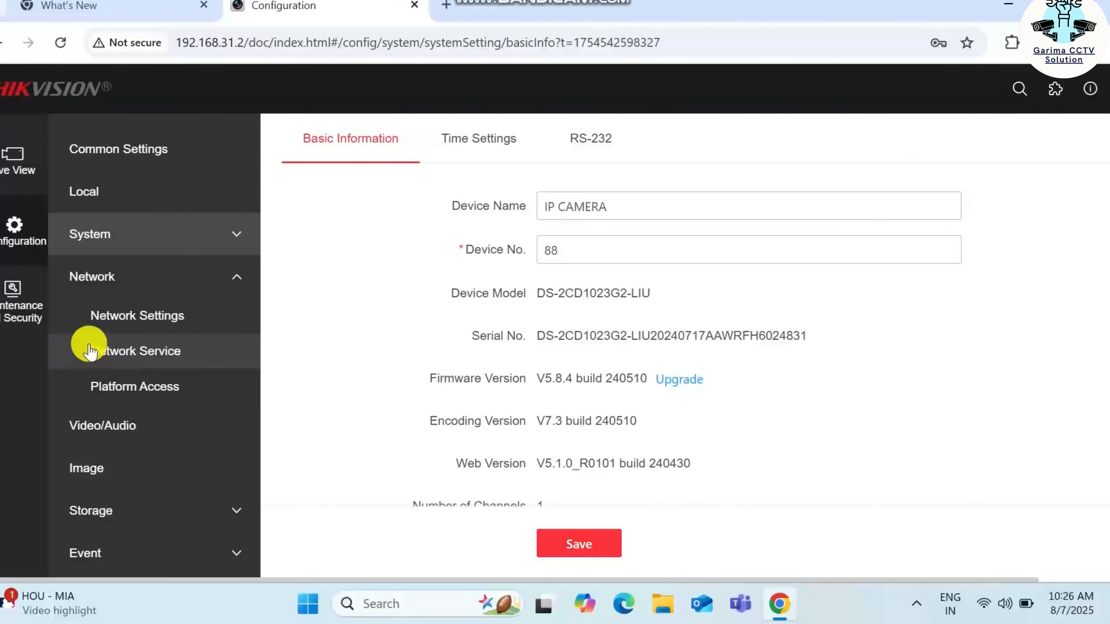
pyautogui.click(105, 319)
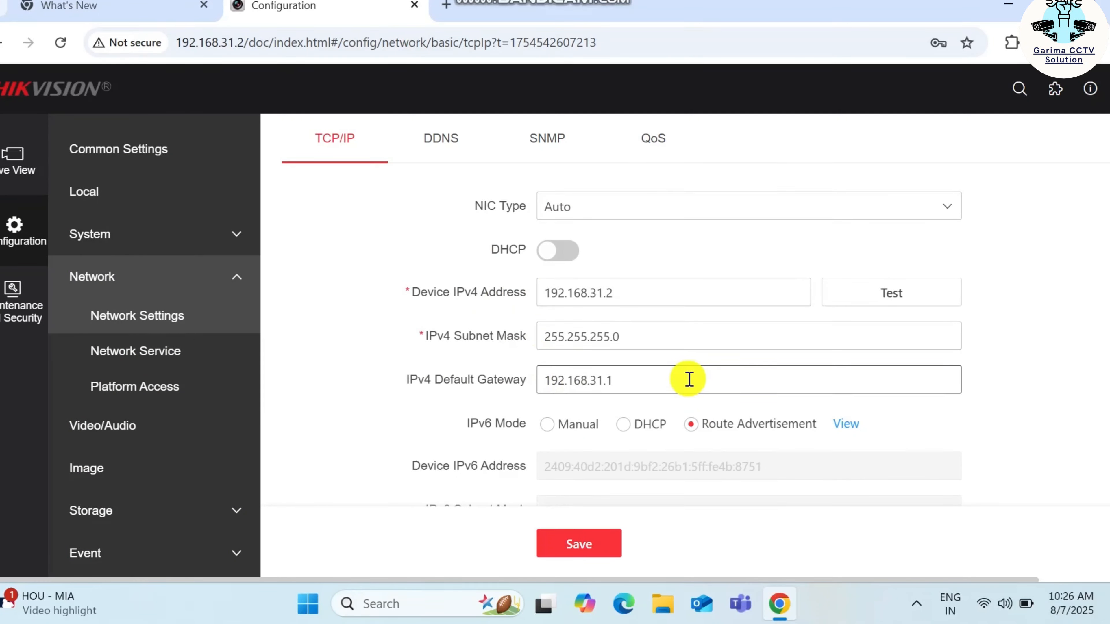
pyautogui.scroll(-6, 520, 469)
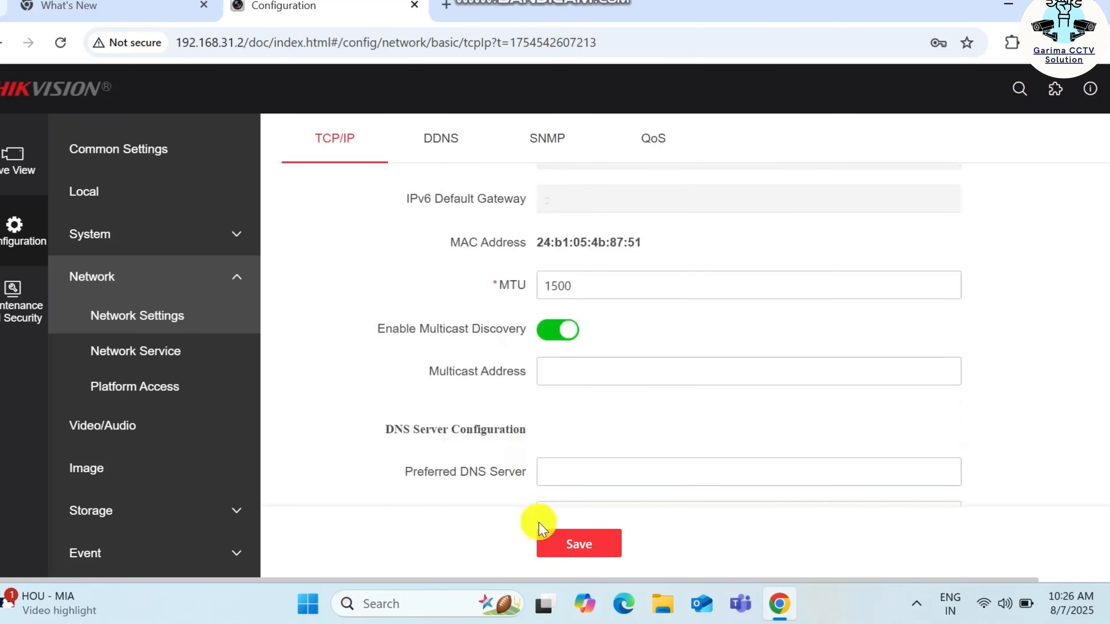
# - Open the Hik-Connect settings under the network's platform access, switch the service on and back off, and save the page
pyautogui.click(118, 386)
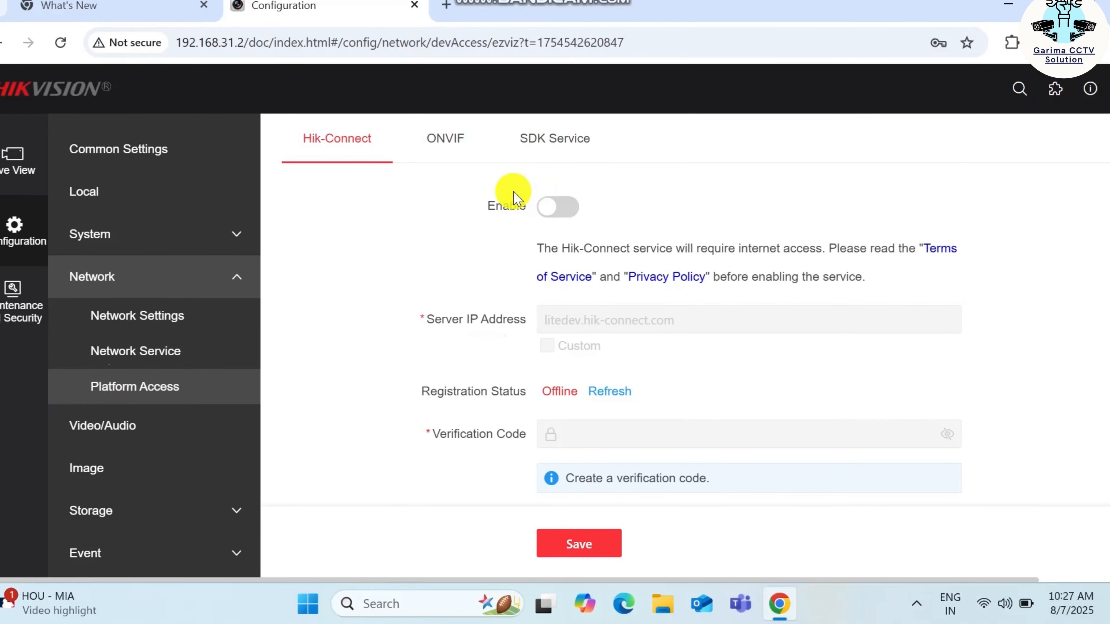
pyautogui.click(562, 222)
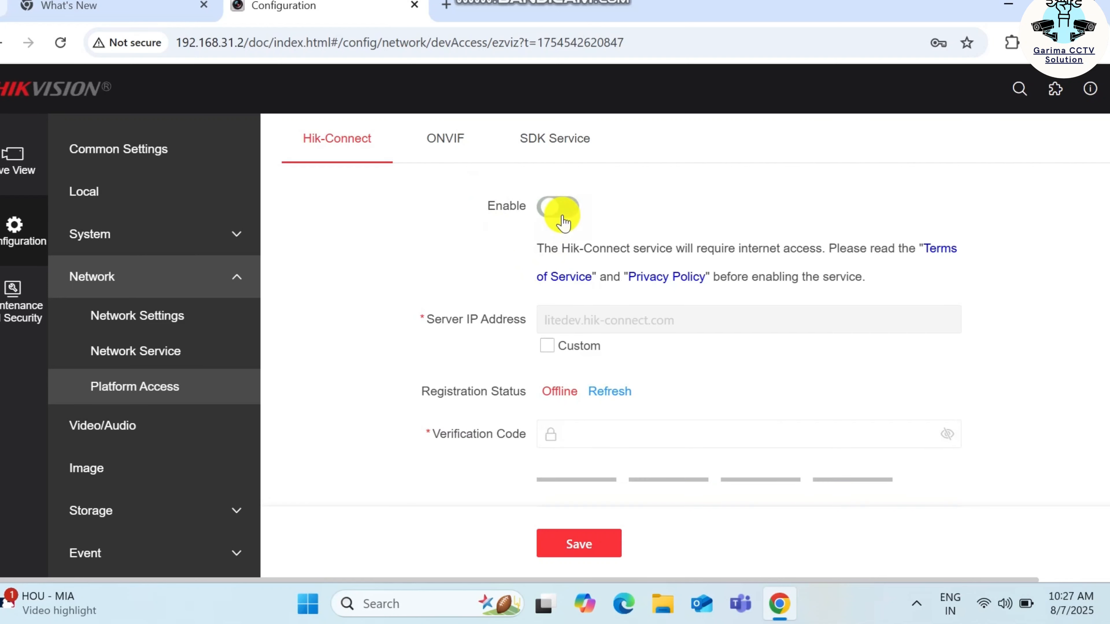
pyautogui.click(563, 223)
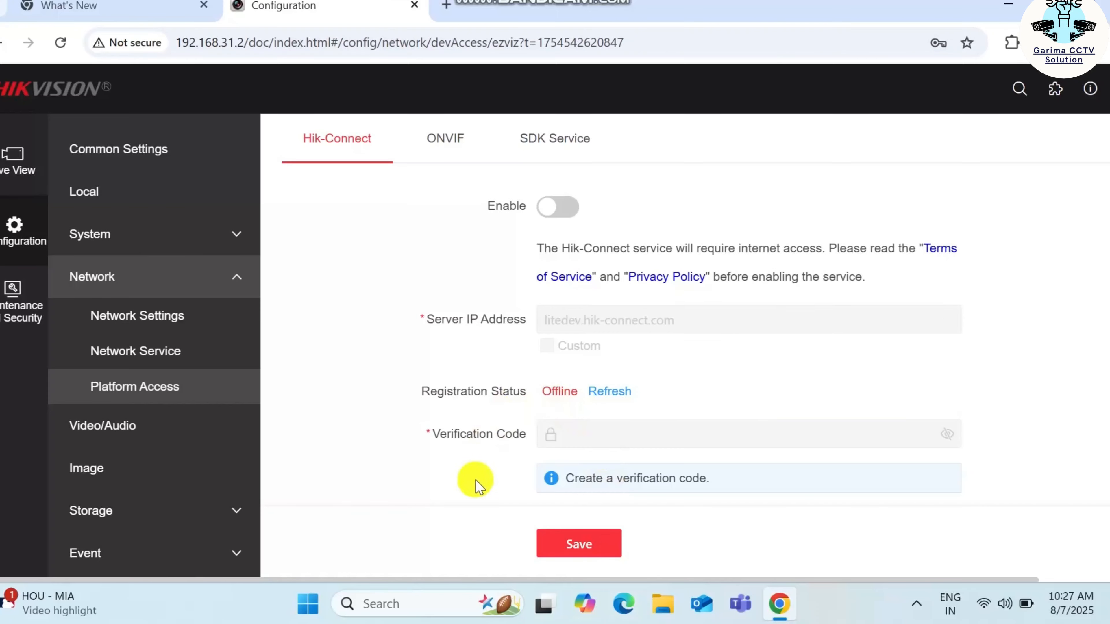
pyautogui.scroll(-2, 476, 485)
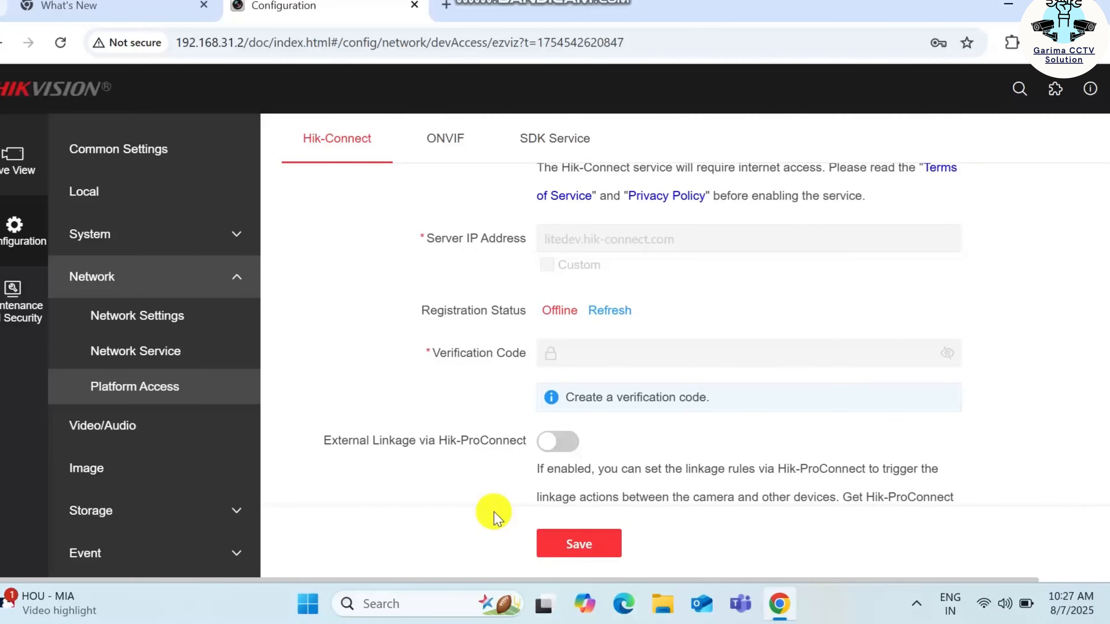
pyautogui.click(556, 542)
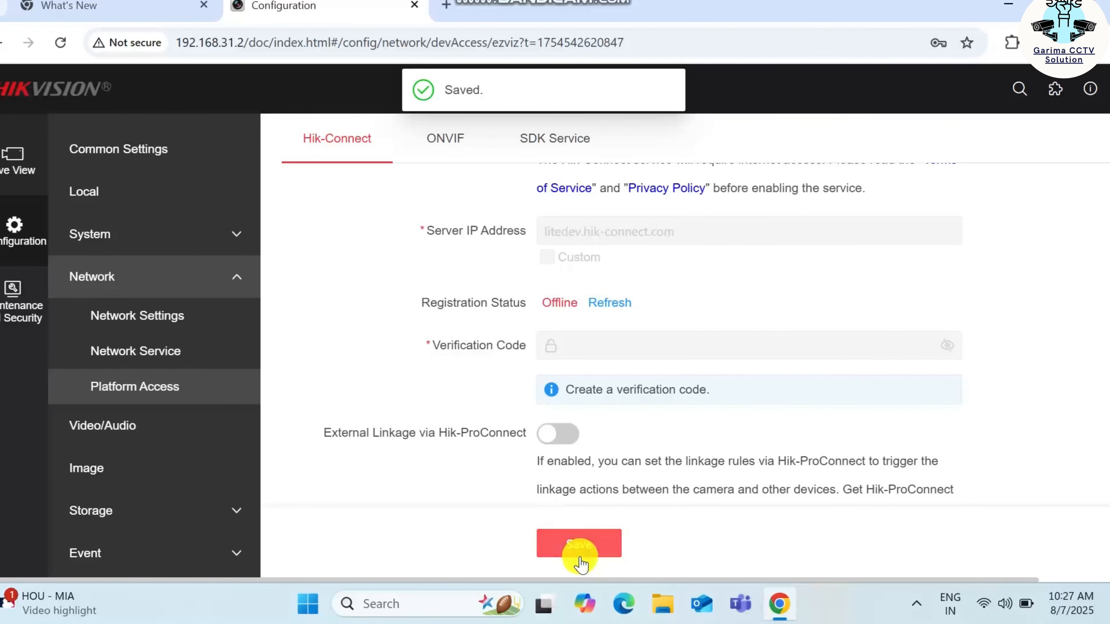
# - Examine the main stream and sub-stream video parameters and the camera's audio settings
pyautogui.click(132, 426)
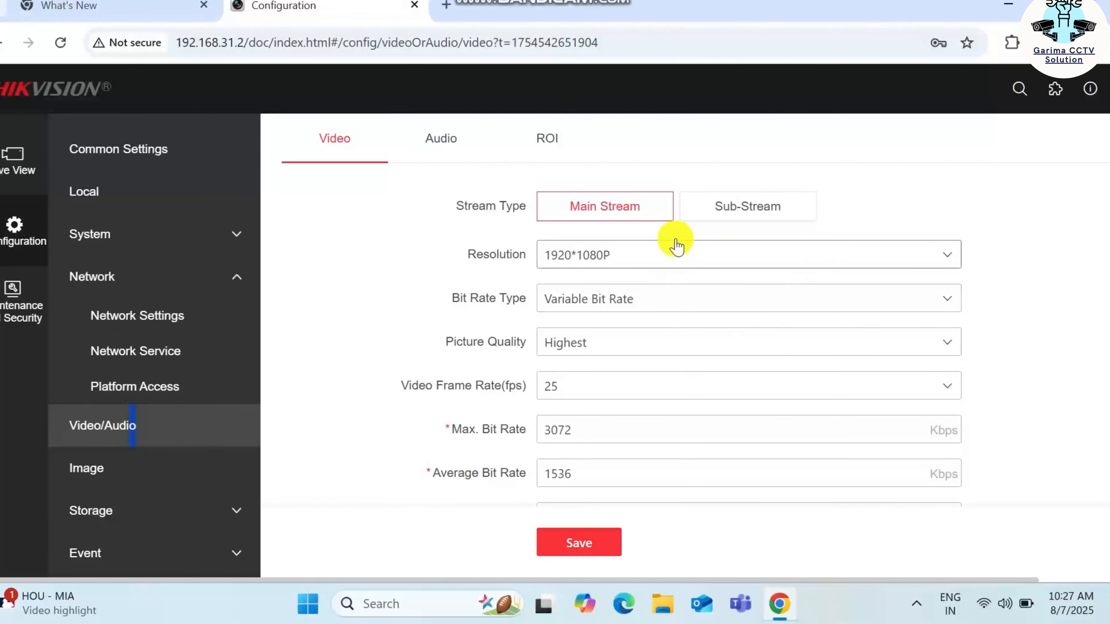
pyautogui.click(722, 215)
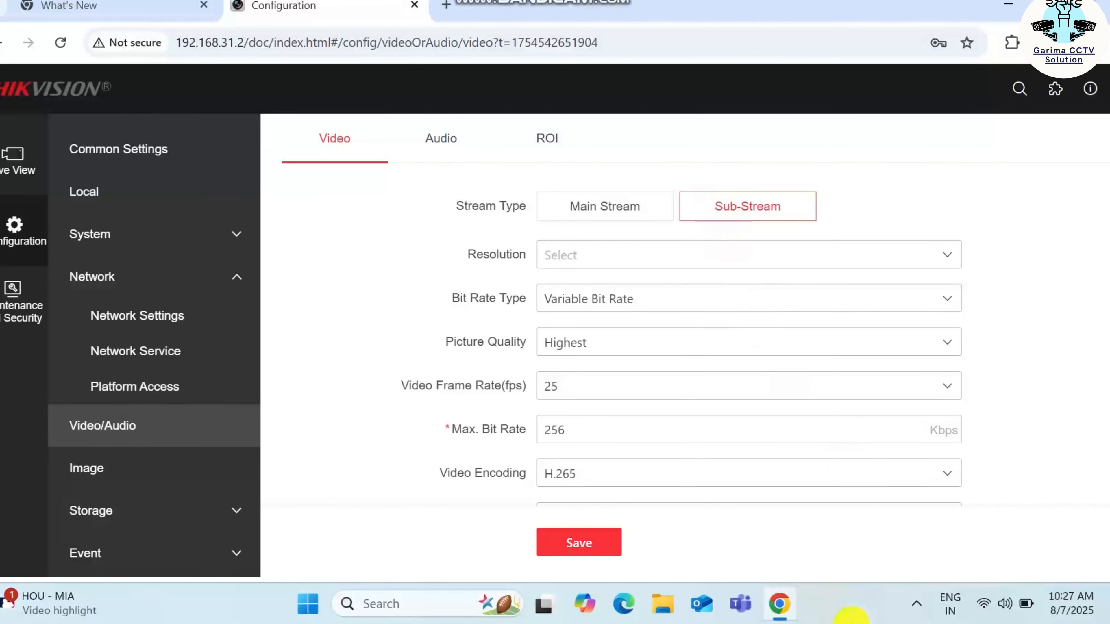
pyautogui.click(552, 209)
pyautogui.click(435, 144)
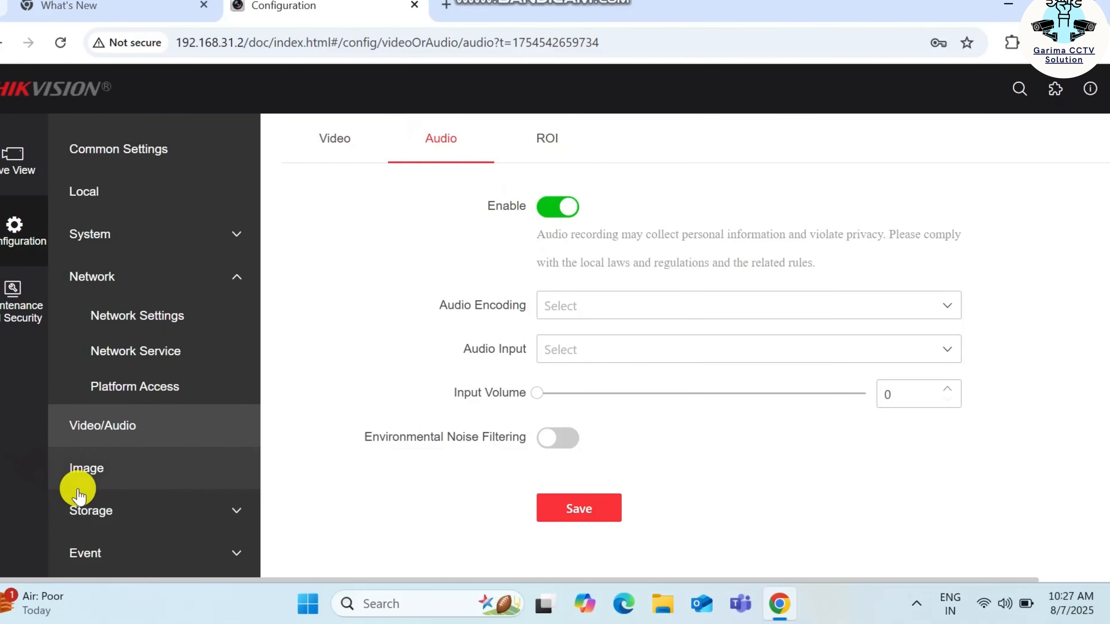
# - Try the PTZ zoom-out in the live view and check the Maintenance and Security page before returning to the live view
pyautogui.click(5, 162)
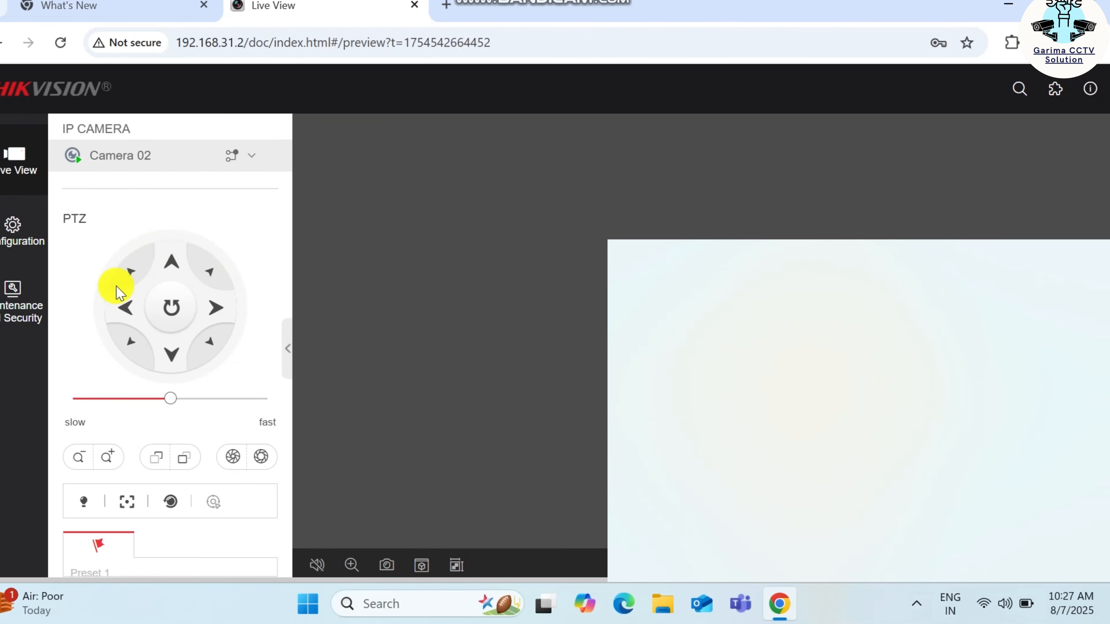
pyautogui.click(78, 457)
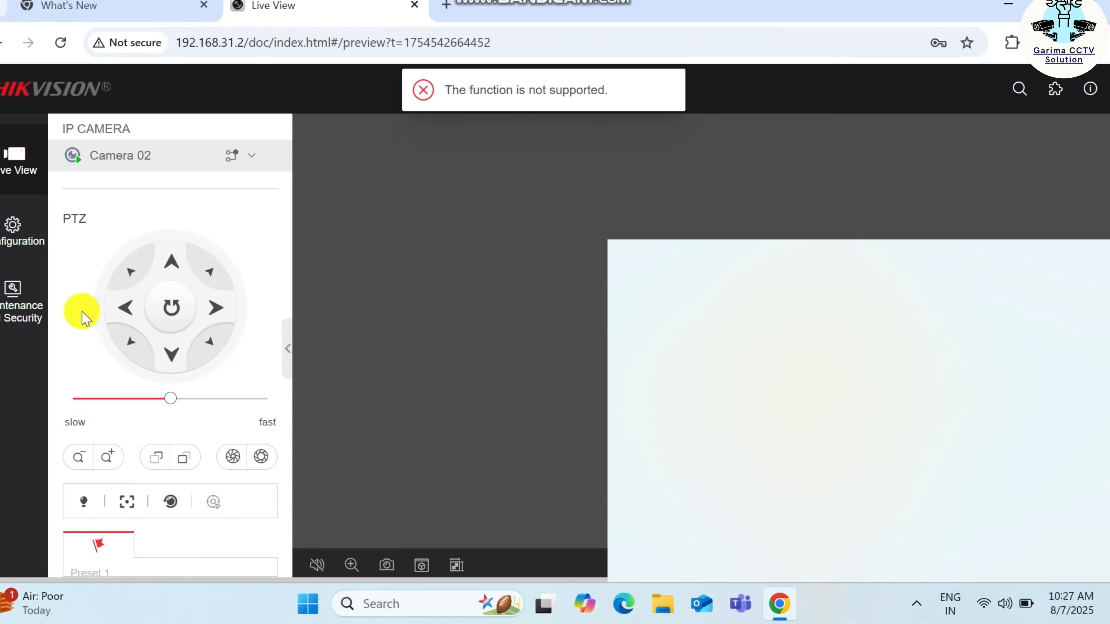
pyautogui.click(11, 324)
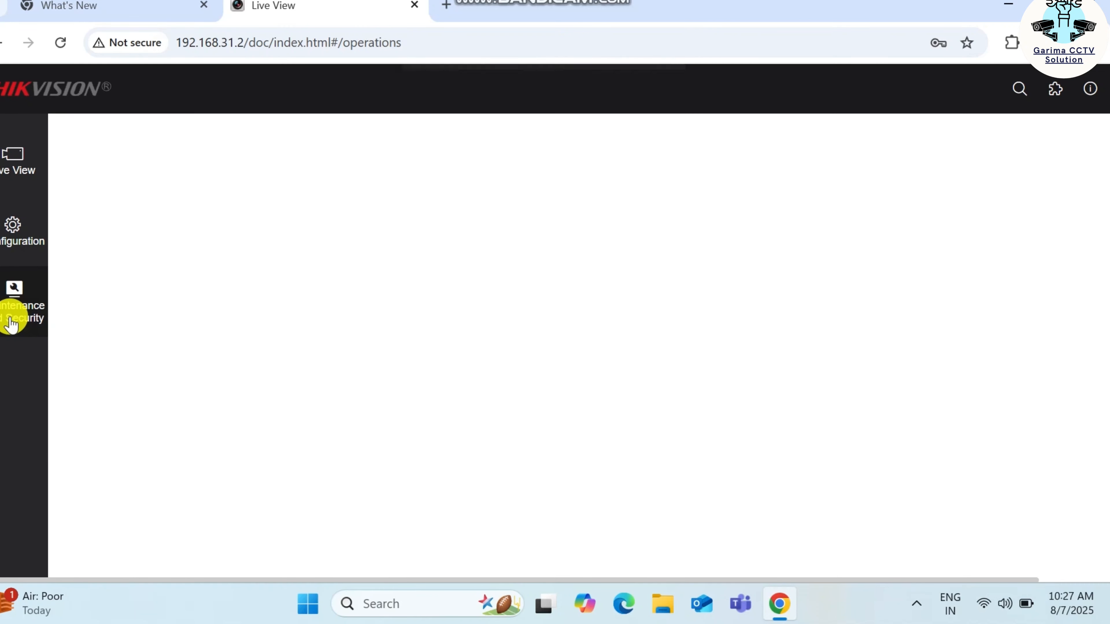
pyautogui.click(12, 165)
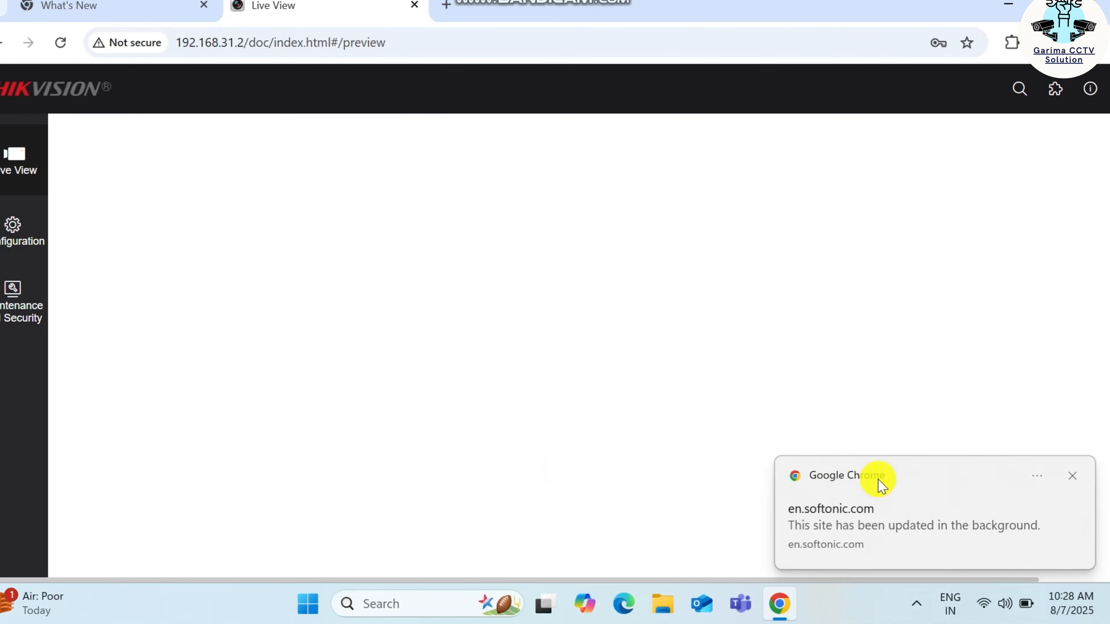
pyautogui.click(1075, 476)
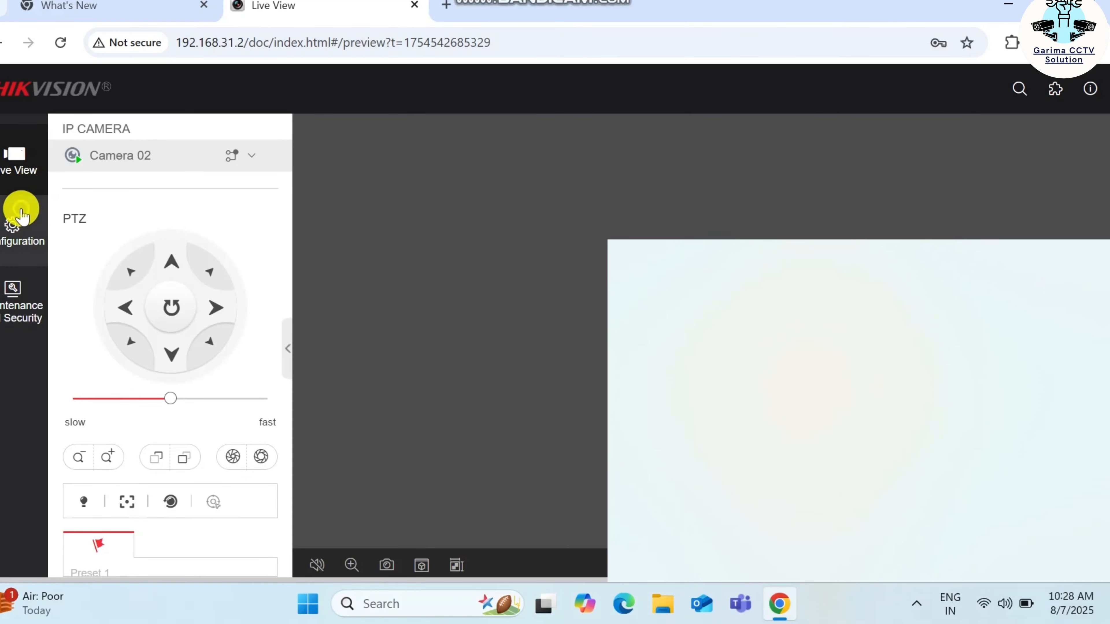
# - Examine the time settings in the camera's common settings and save the OSD configuration
pyautogui.click(18, 221)
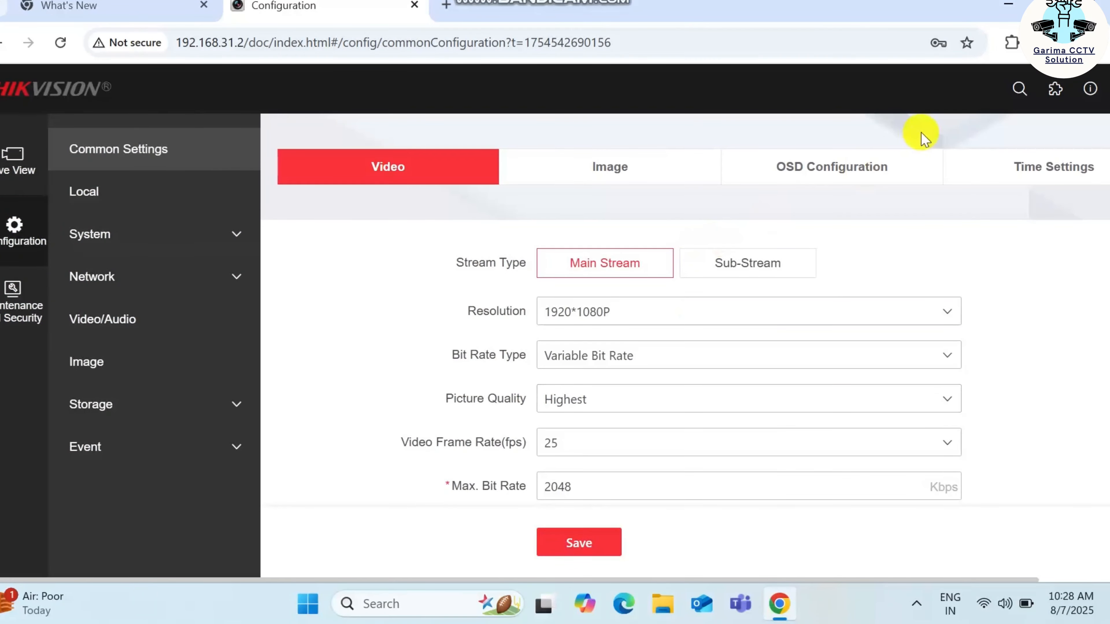
pyautogui.click(1019, 182)
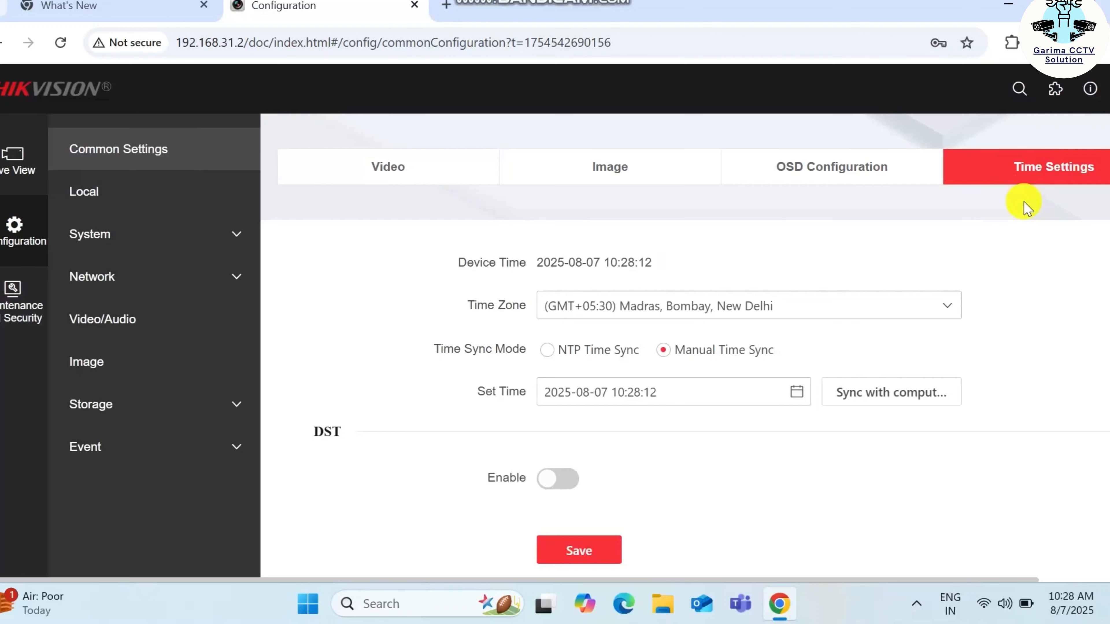
pyautogui.scroll(-1, 648, 341)
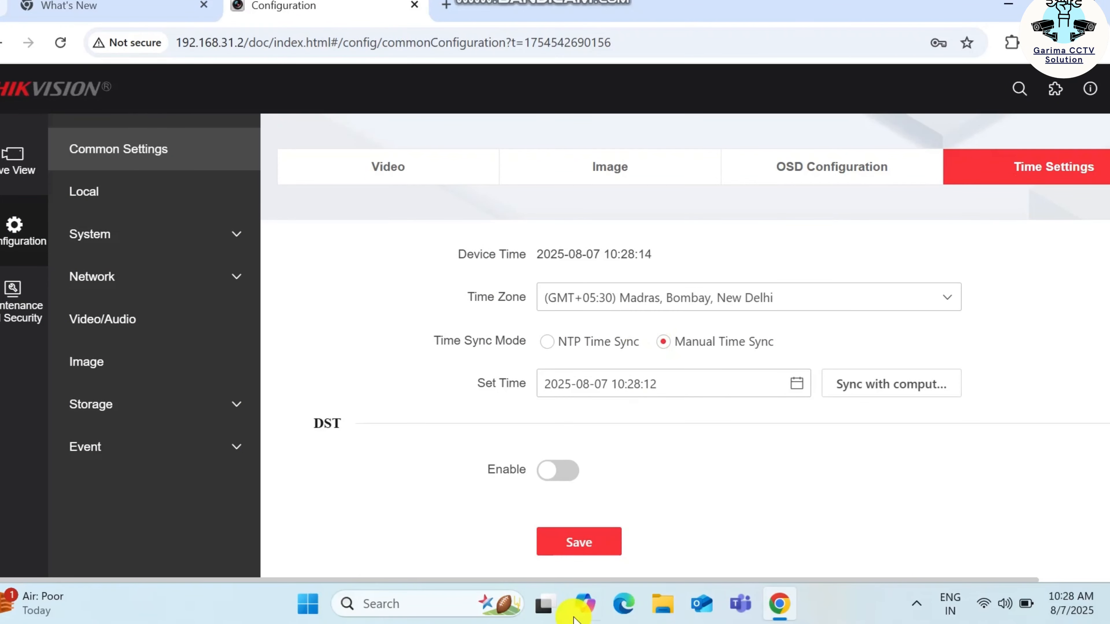
pyautogui.click(848, 171)
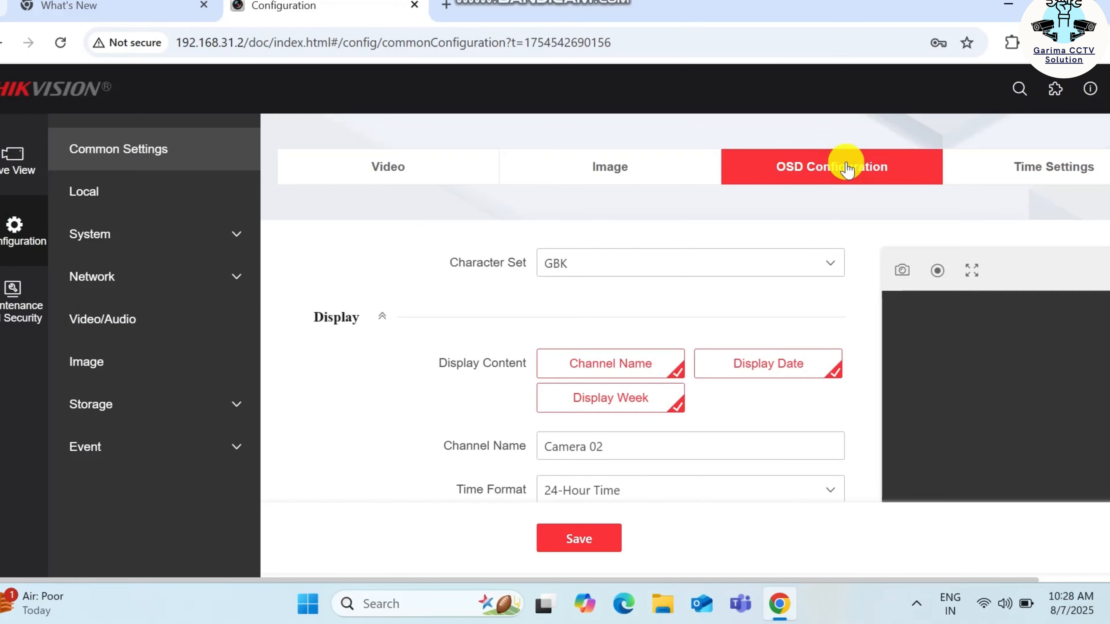
pyautogui.click(557, 539)
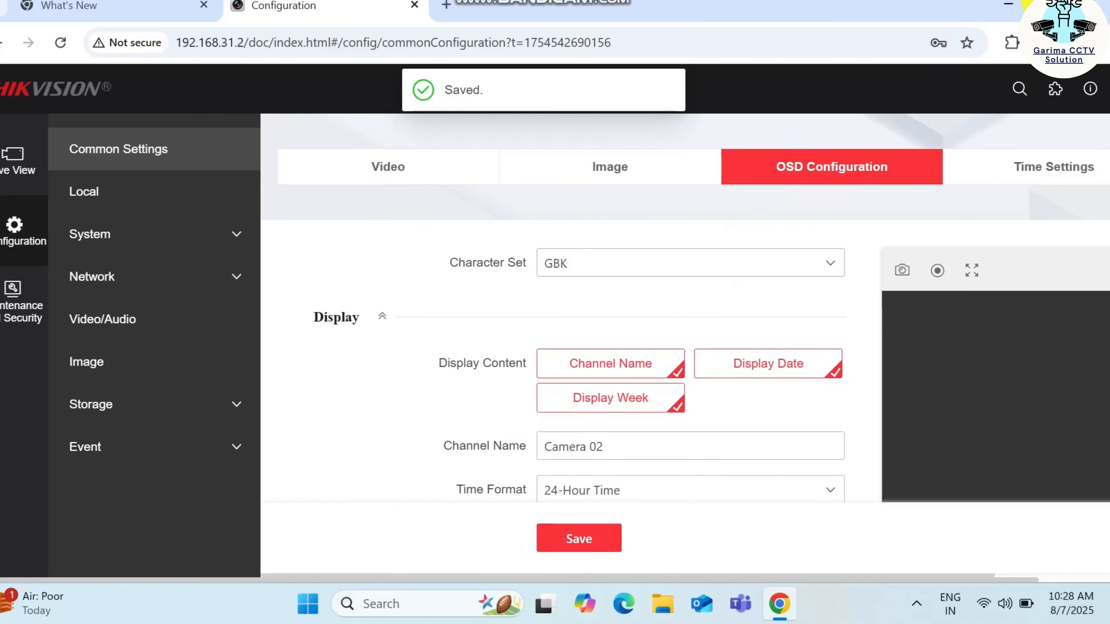